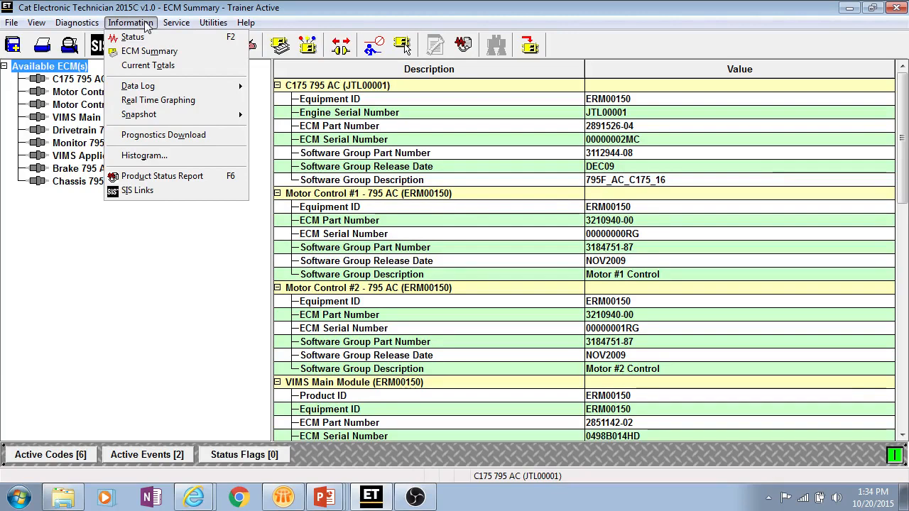
Open the Status screen to show the live parameter groups of the ECMs.
mouse_move(176, 22)
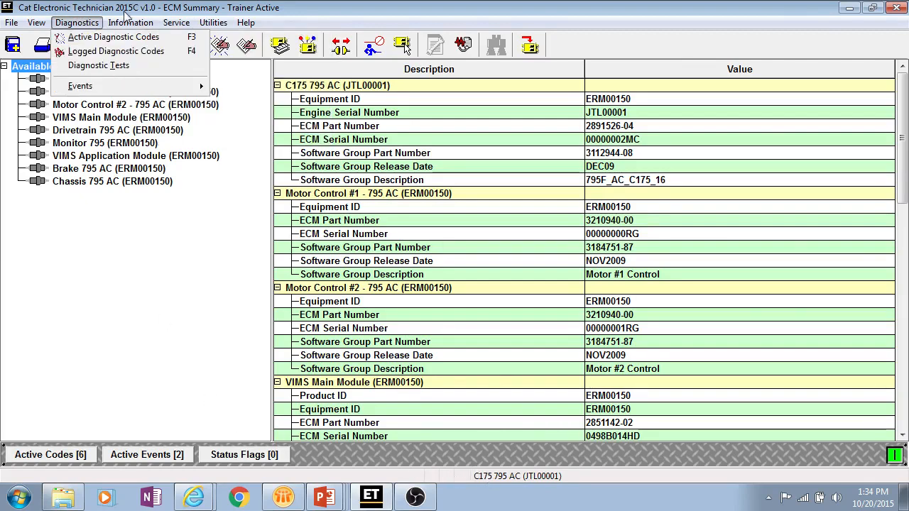
mouse_move(130, 24)
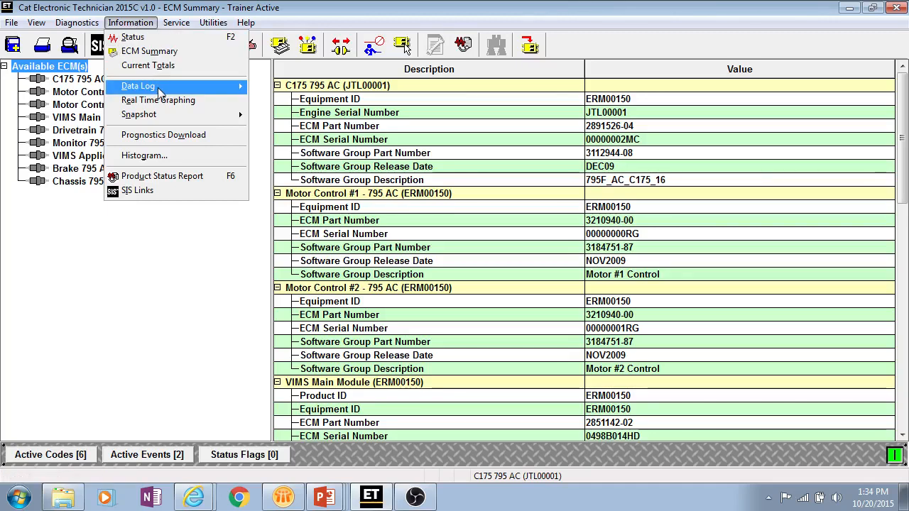
mouse_move(158, 87)
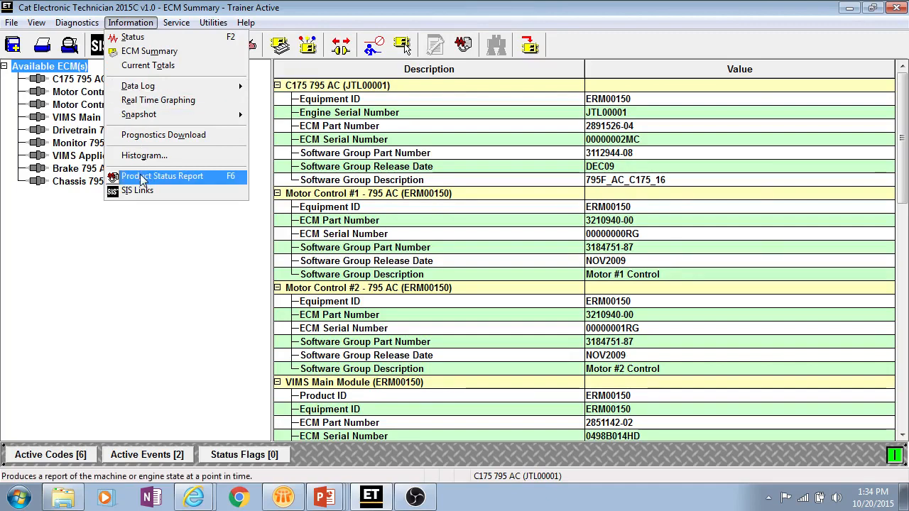
click(133, 36)
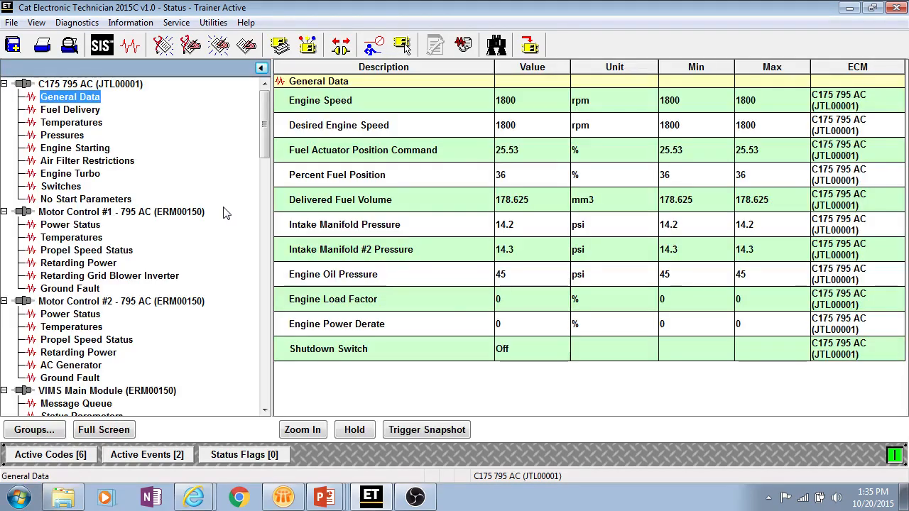
View the C175 795 AC engine's Fuel Delivery, Temperatures and Pressures groups, temporarily collapsing the group tree to widen the Pressures table.
click(93, 112)
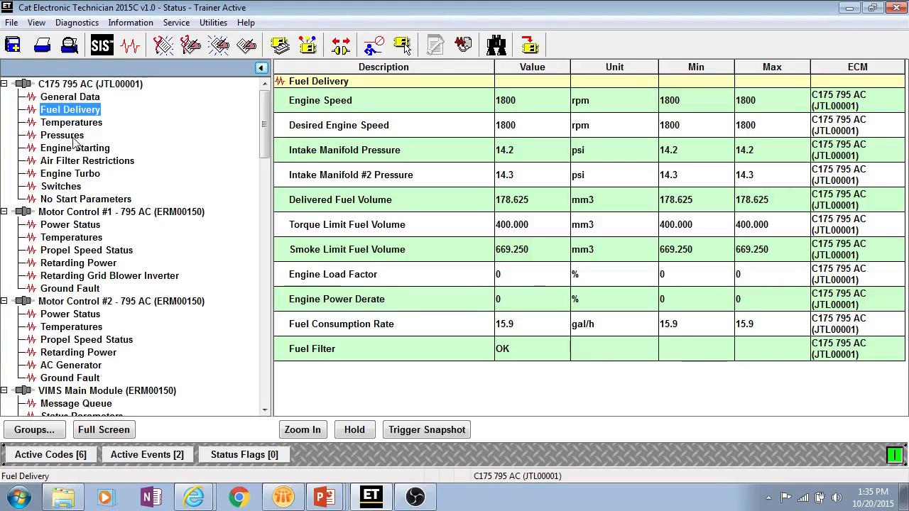
click(75, 122)
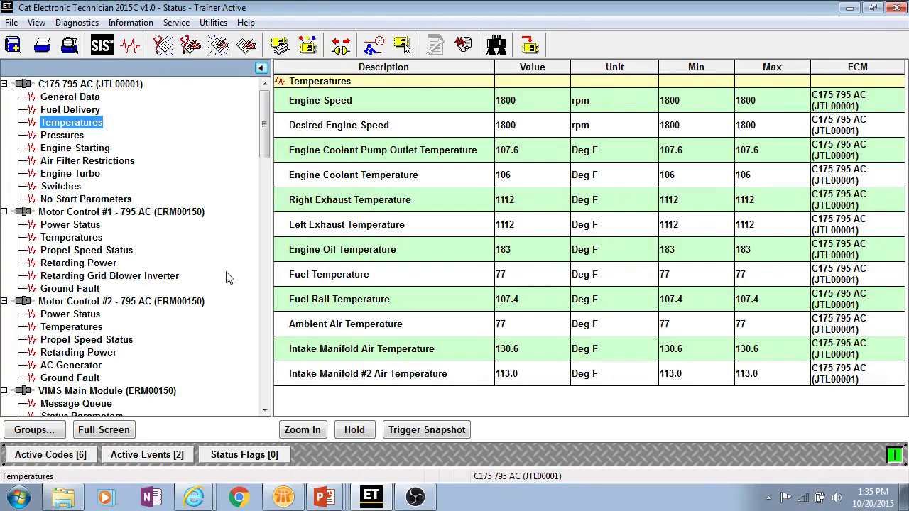
click(61, 135)
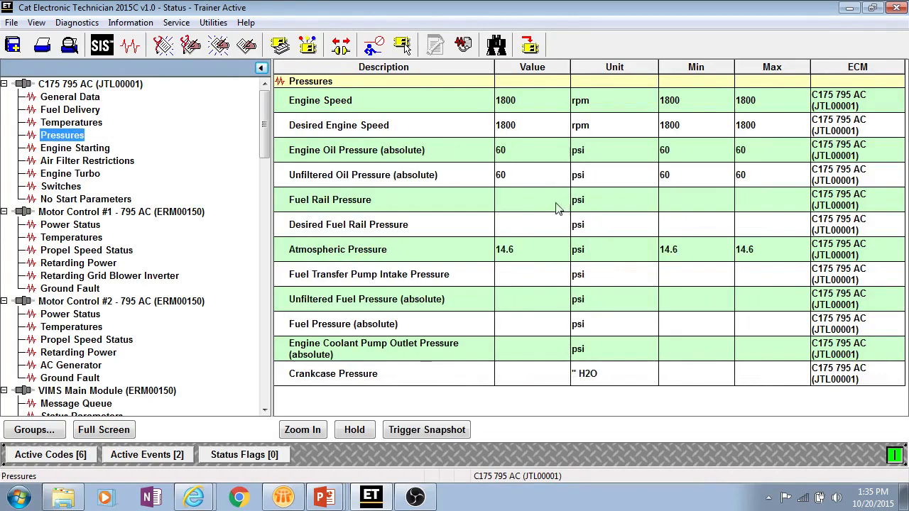
click(261, 68)
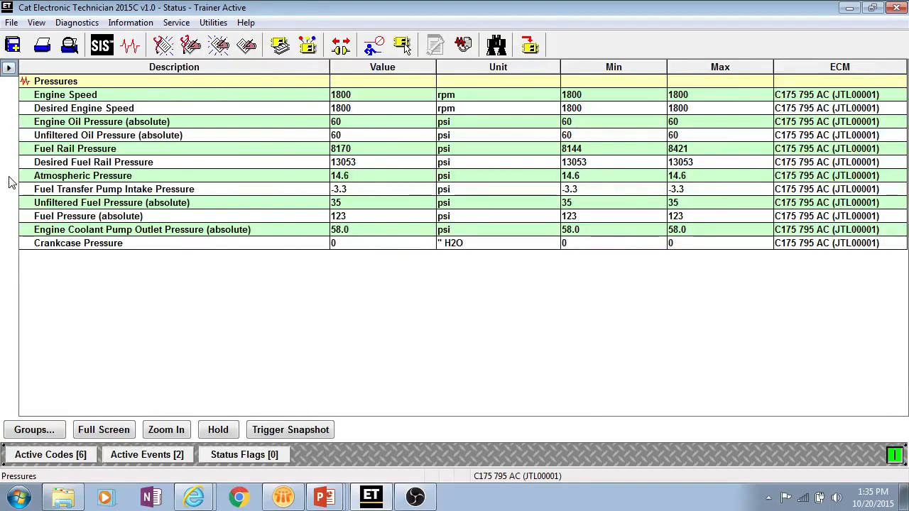
click(9, 68)
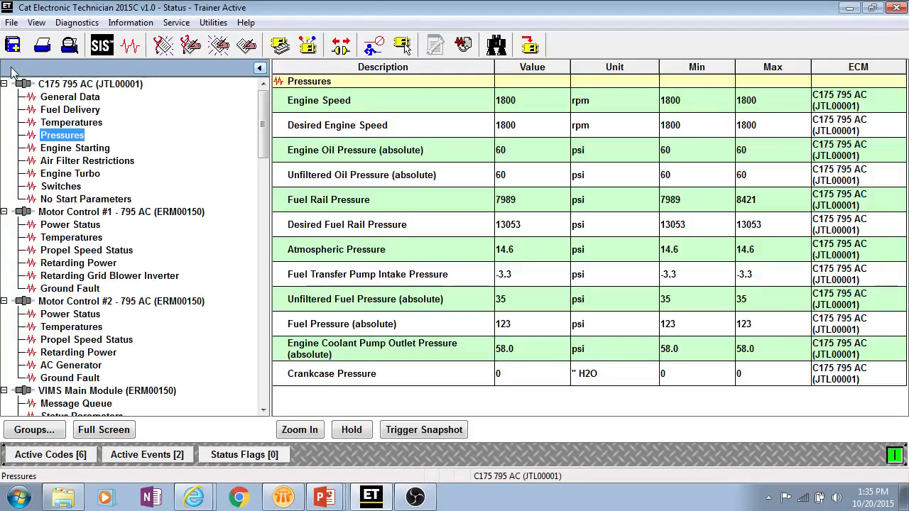
Hide the Min, Max and ECM columns of the Pressures table one by one, and reset the columns to default.
right_click(794, 67)
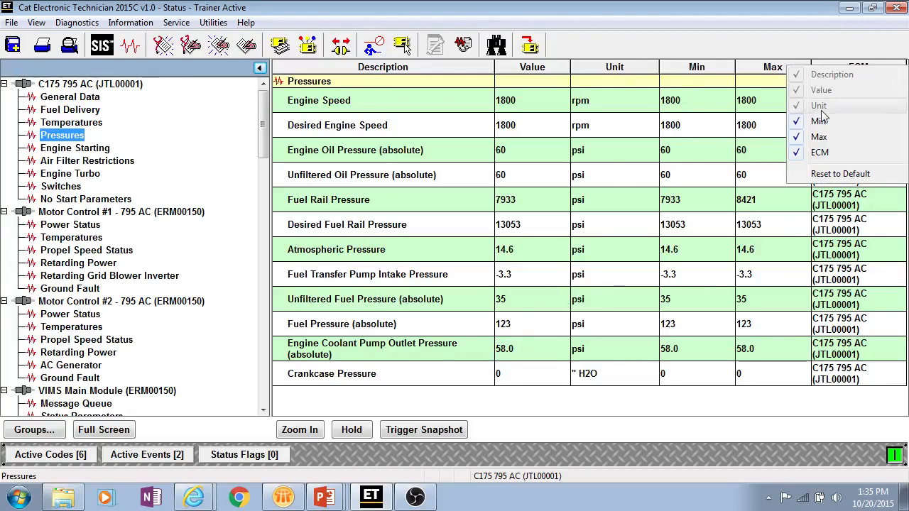
click(818, 119)
right_click(781, 68)
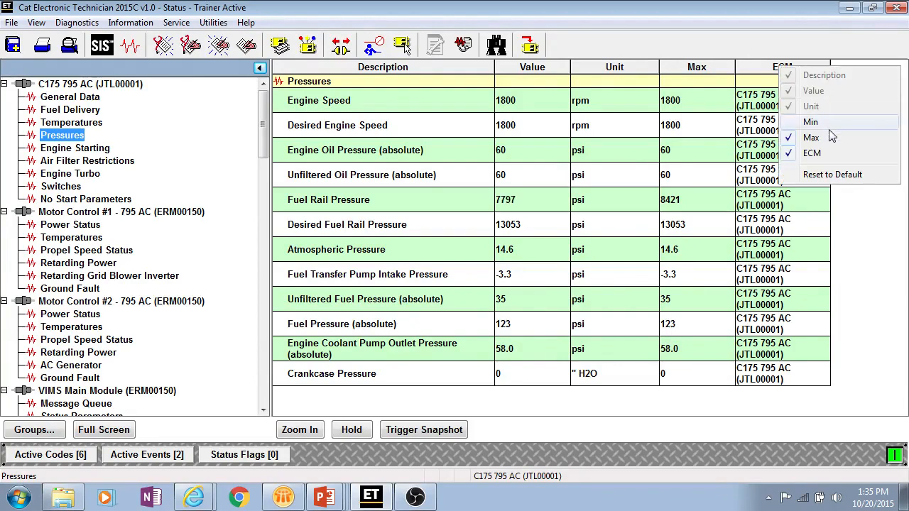
click(828, 137)
right_click(703, 69)
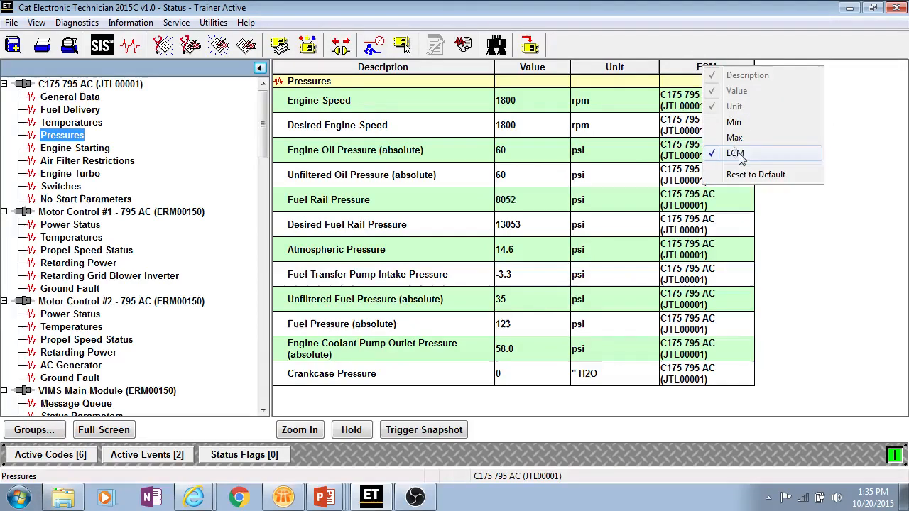
click(740, 154)
right_click(652, 67)
click(705, 172)
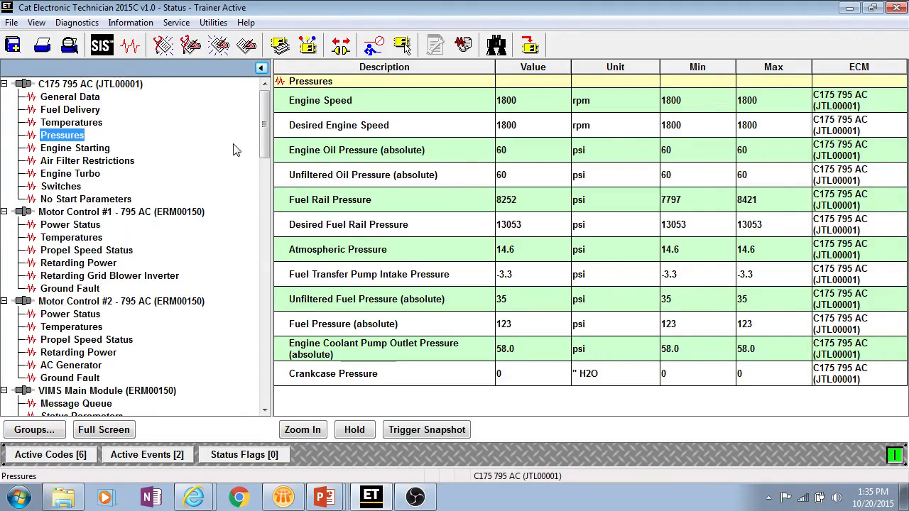
View the Power Status parameters of Motor Control #2 and find the Custom Status Groups in the group tree.
scroll(266, 132, down, 2)
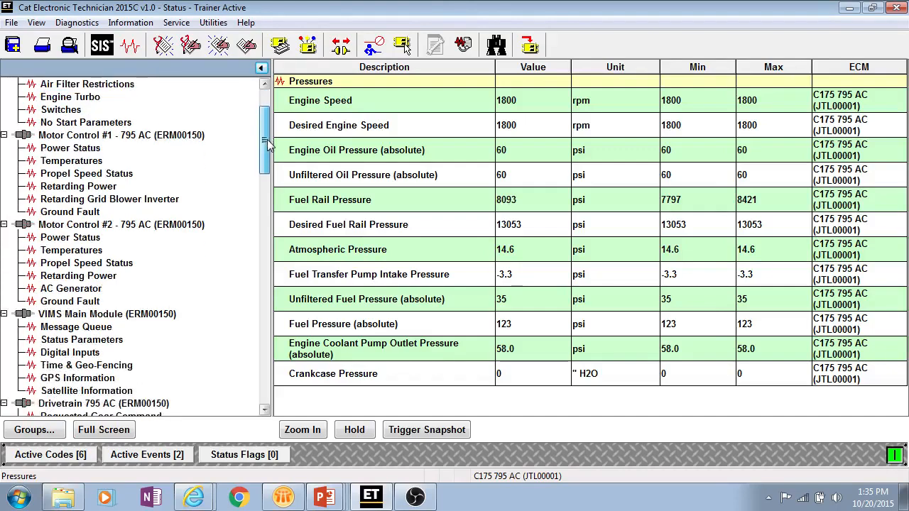
click(71, 239)
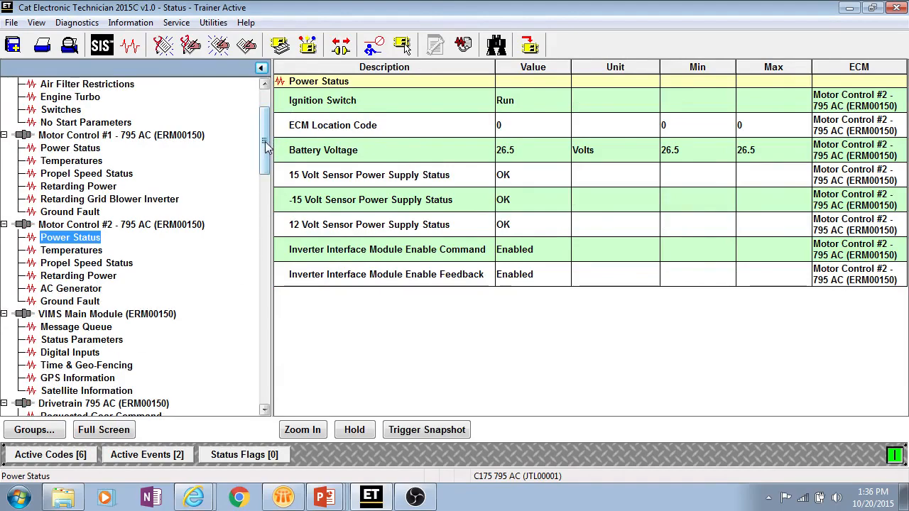
drag(267, 146, 270, 318)
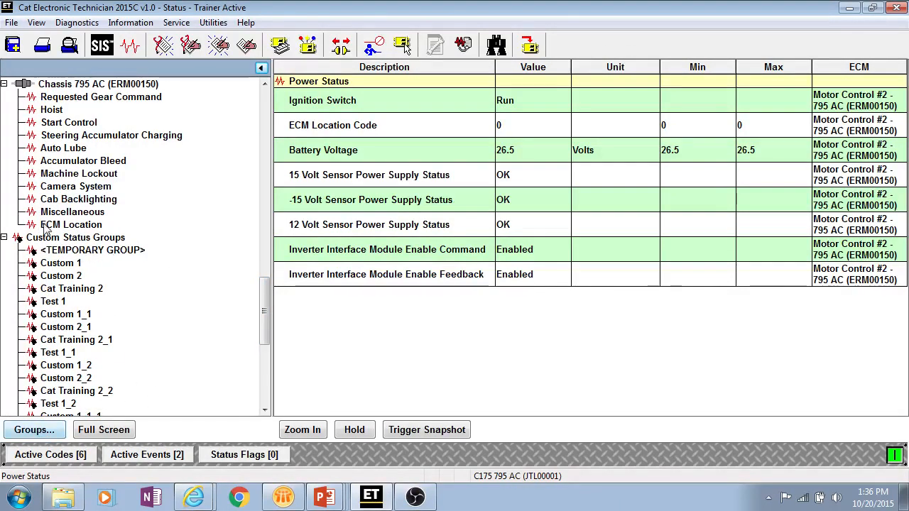
Choose <TEMPORARY GROUP> in the group selection and open its parameter list for changes.
click(52, 433)
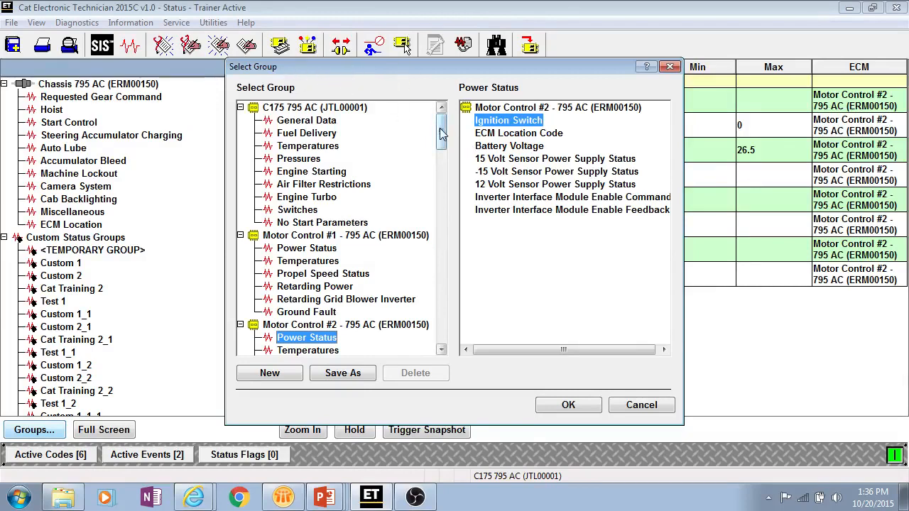
drag(441, 131, 445, 275)
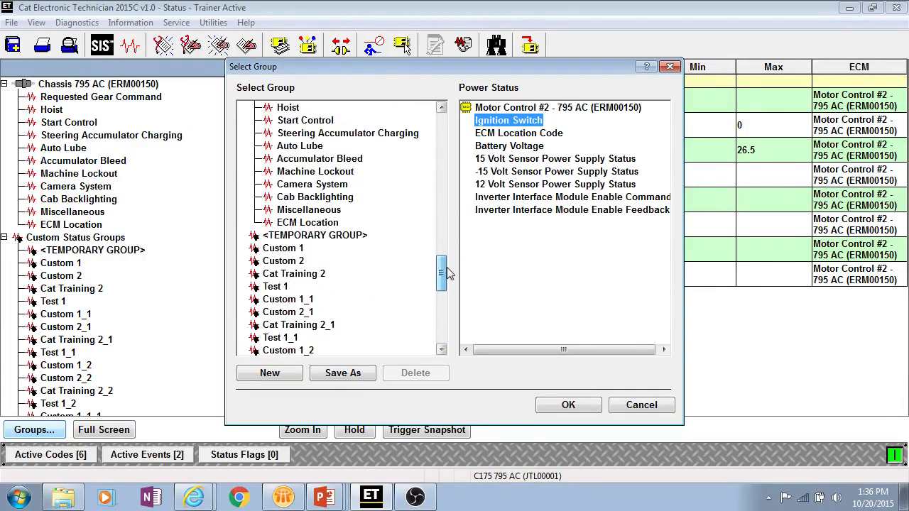
click(331, 223)
click(338, 237)
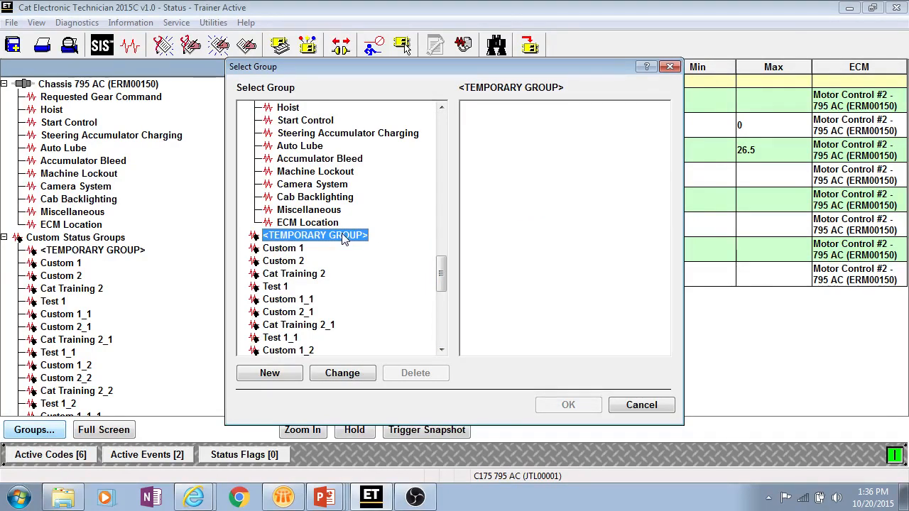
click(271, 372)
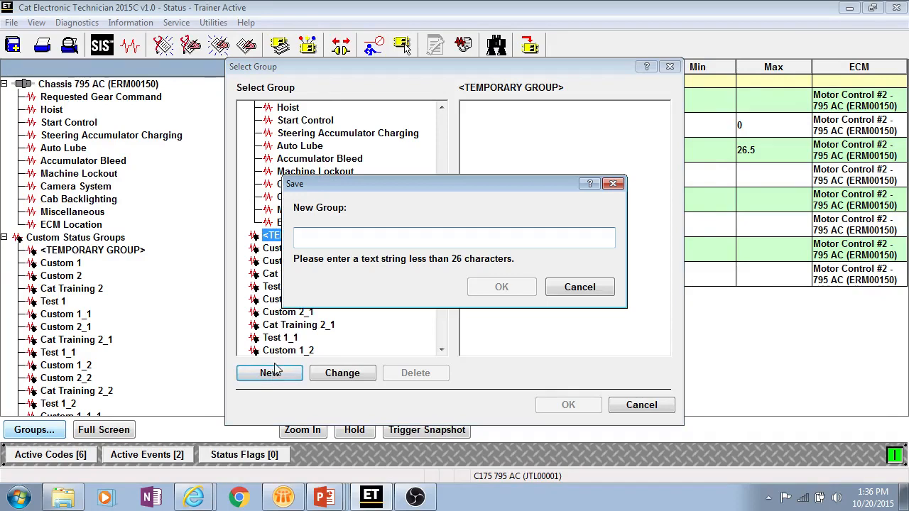
click(568, 288)
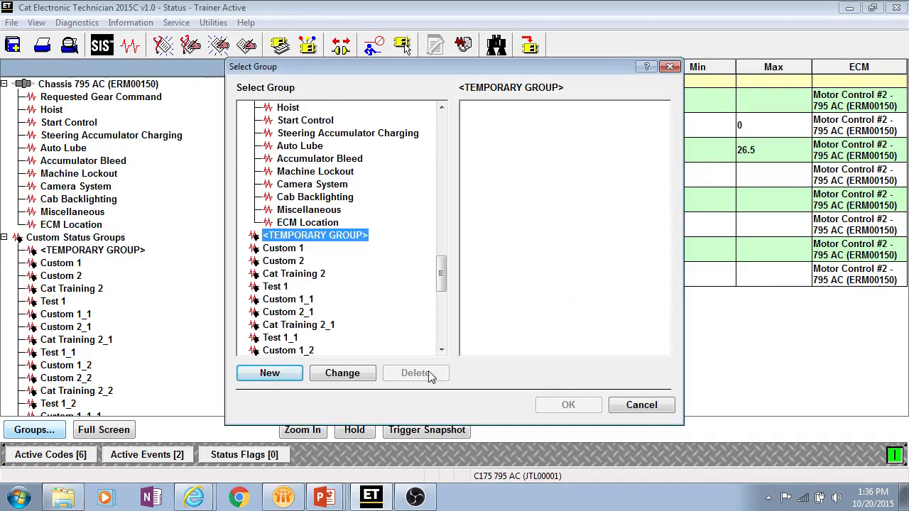
click(353, 377)
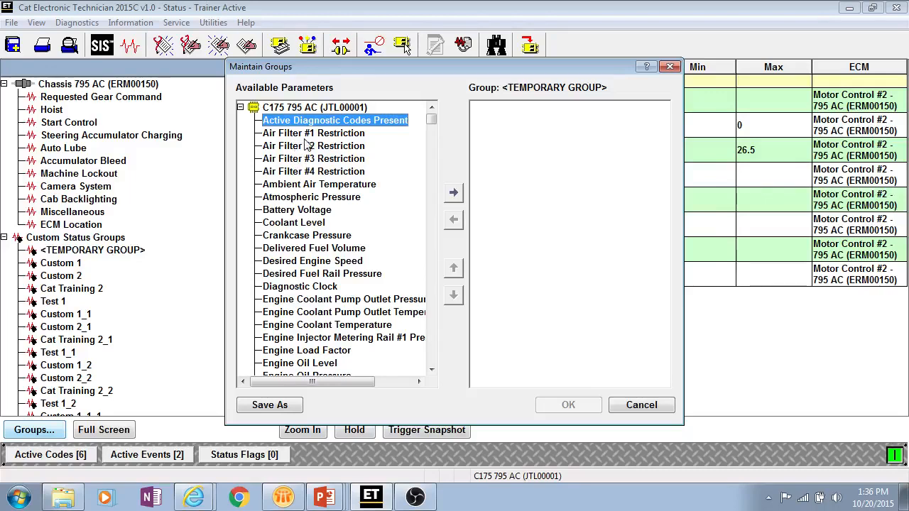
Add Atmospheric Pressure, Delivered Fuel Volume, Desired Engine Speed, Engine Oil Level and Engine Oil Pressure from the C175 795 AC ECM to the temporary group.
double_click(288, 196)
double_click(287, 235)
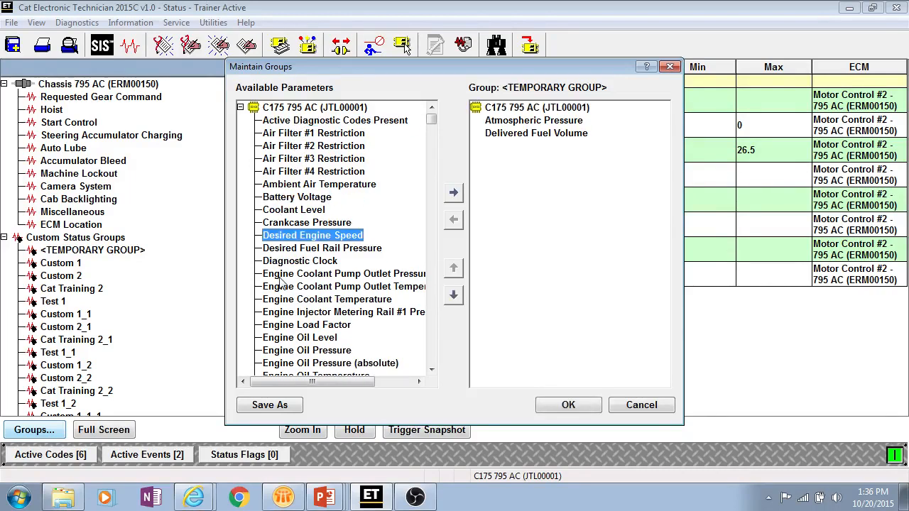
double_click(290, 235)
double_click(320, 328)
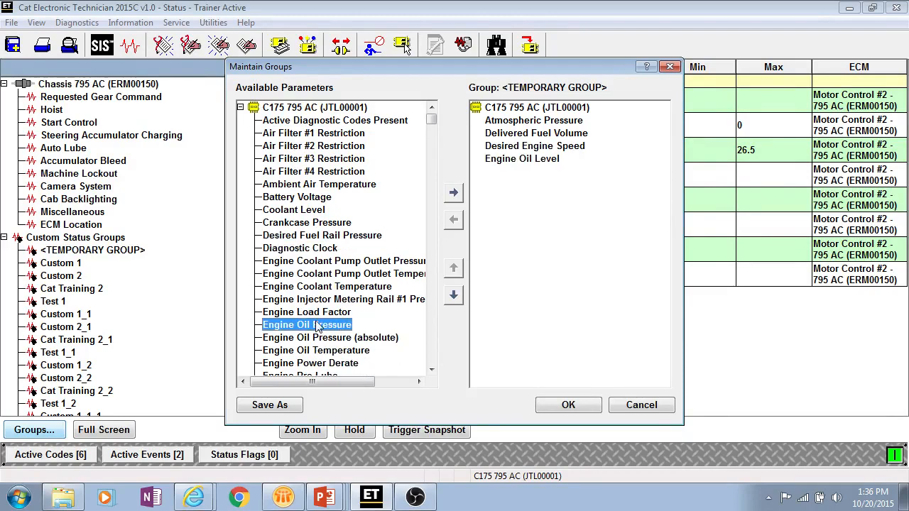
double_click(316, 326)
Add Drive Motor Speed #2 Signal #1 Speed, Drivetrain Desired Engine Speed and Electric Drive Cooling Fan Speed from the Drivetrain ECM to the group.
drag(431, 119, 429, 237)
double_click(329, 236)
double_click(306, 251)
click(295, 274)
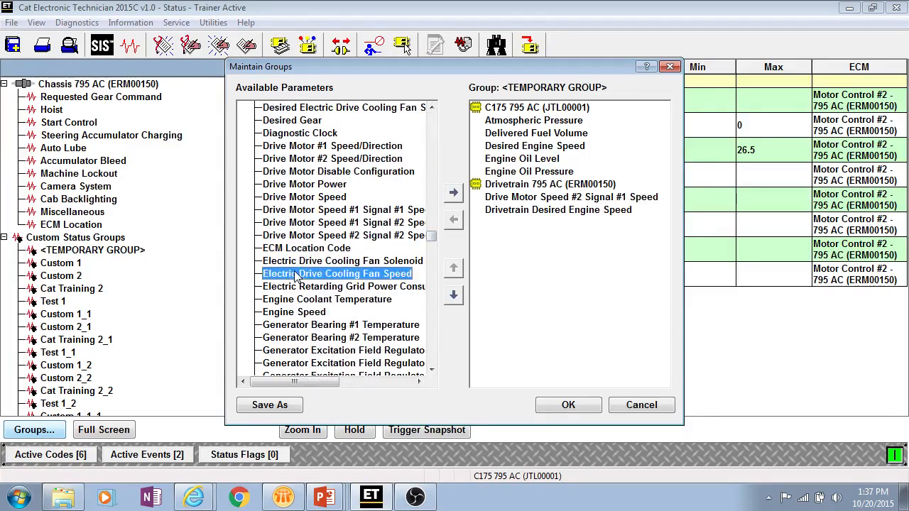
double_click(295, 275)
Add Parking Brake Warning Indicator Status and Powertrain System Warning Indicator from the Monitor 795 ECM to the temporary group.
drag(431, 237, 431, 275)
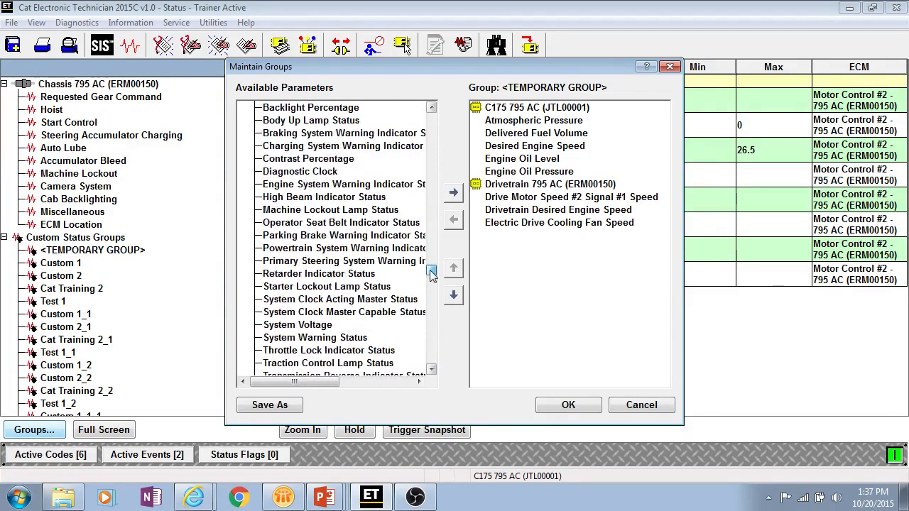
double_click(299, 237)
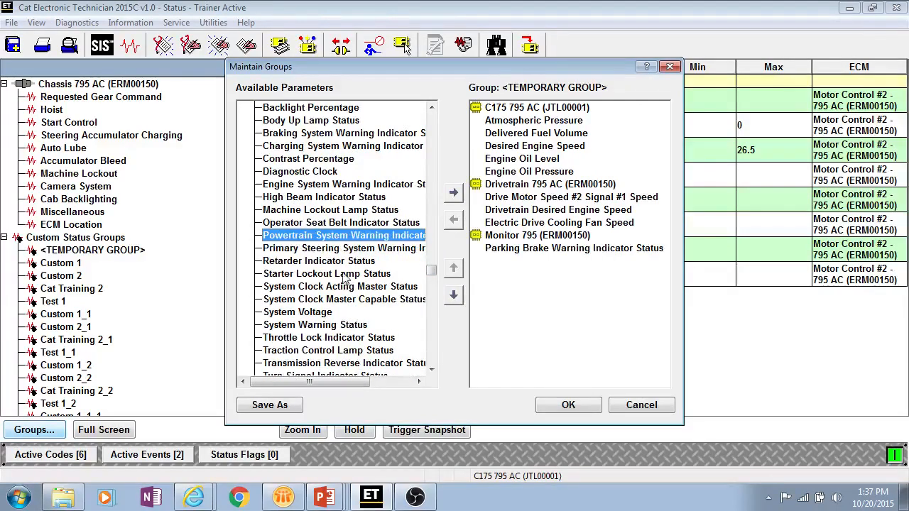
click(454, 196)
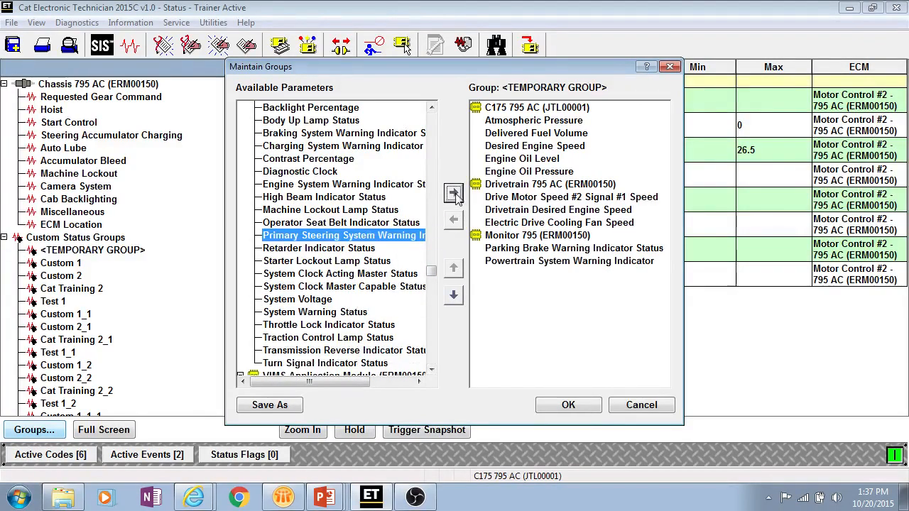
Move Parking Brake Warning Indicator Status above Electric Drive Cooling Fan Speed in the temporary group.
click(522, 240)
click(509, 248)
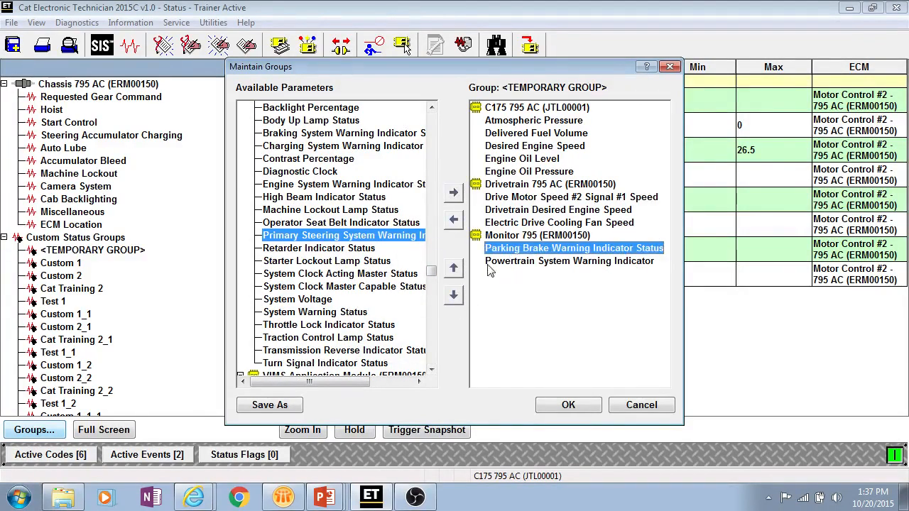
click(457, 271)
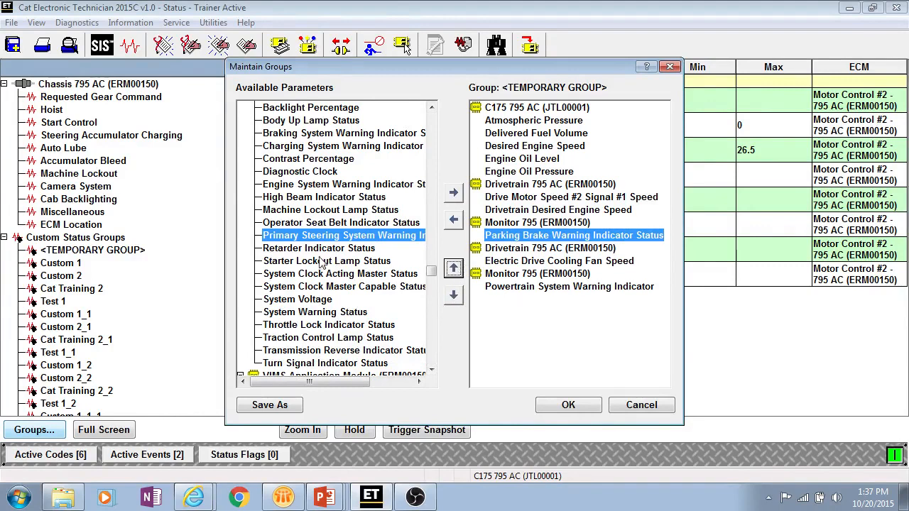
Accept the temporary group's parameter list and display the group on the Status screen.
click(329, 287)
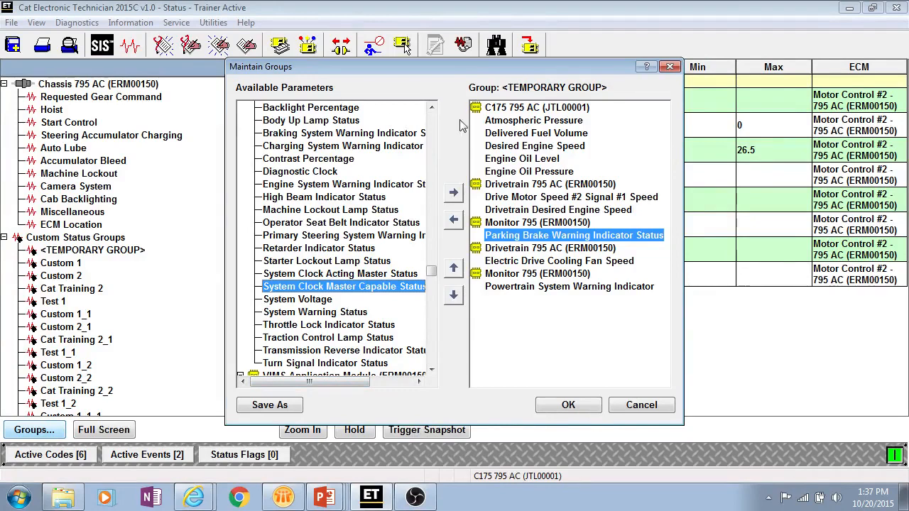
click(571, 409)
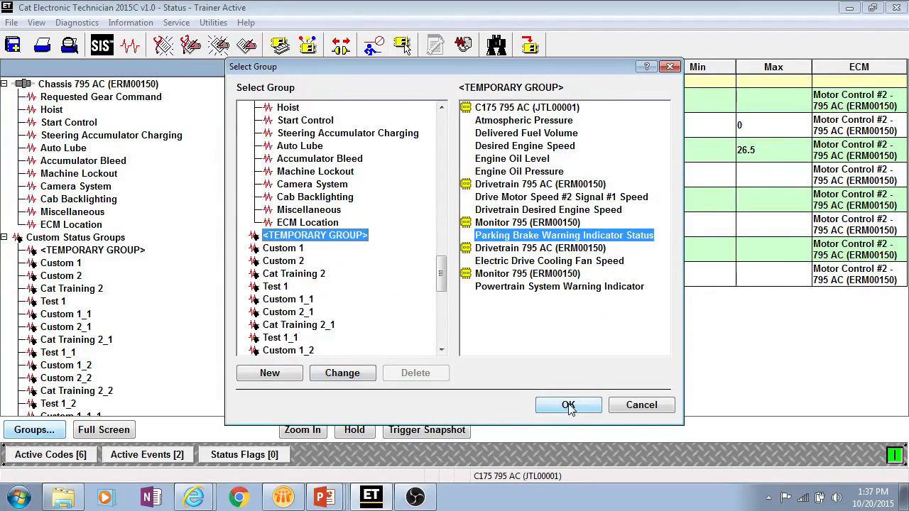
click(568, 405)
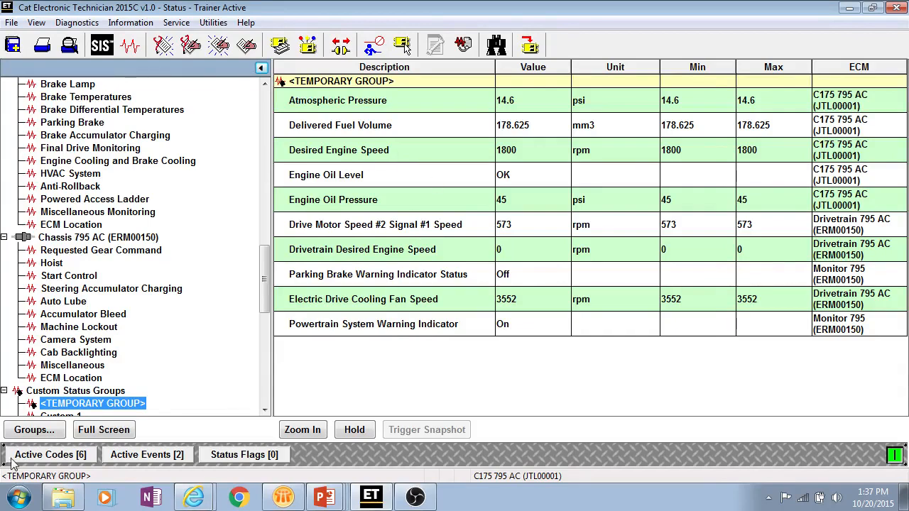
Create a new custom status group named Training 2.
click(34, 432)
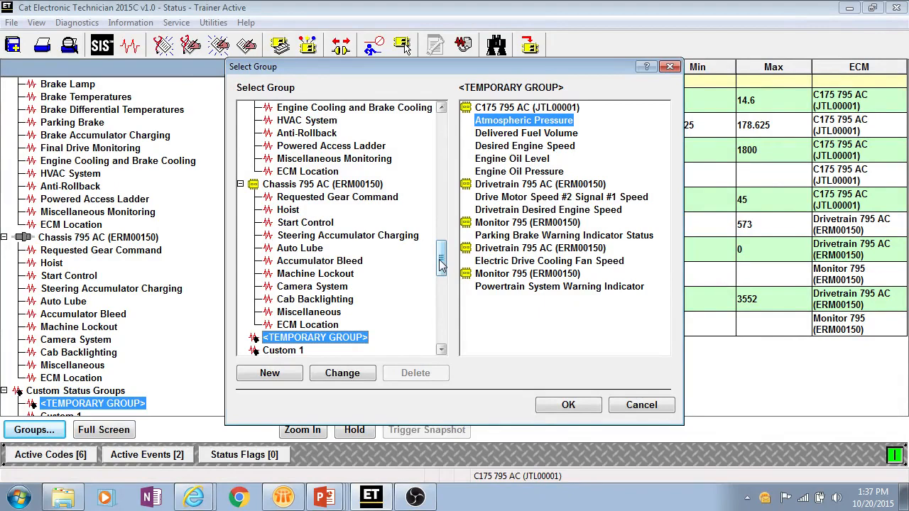
drag(441, 262, 455, 281)
click(294, 222)
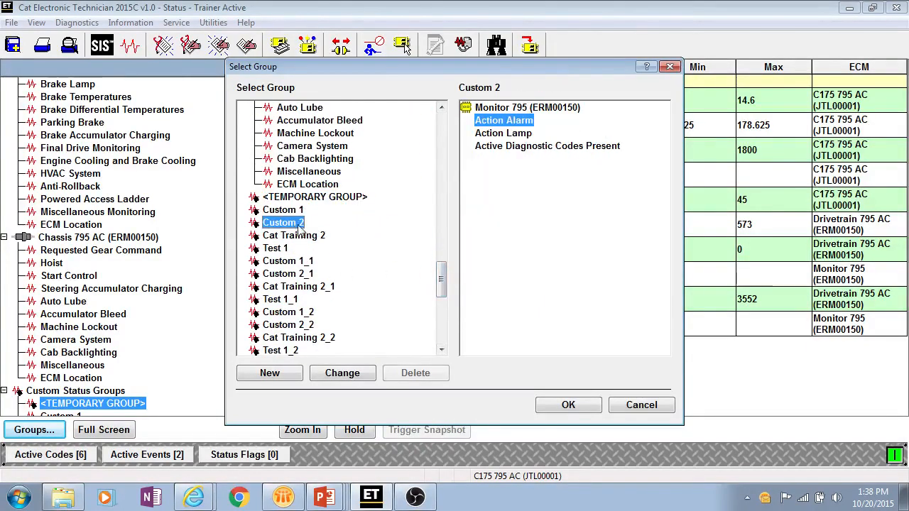
click(282, 376)
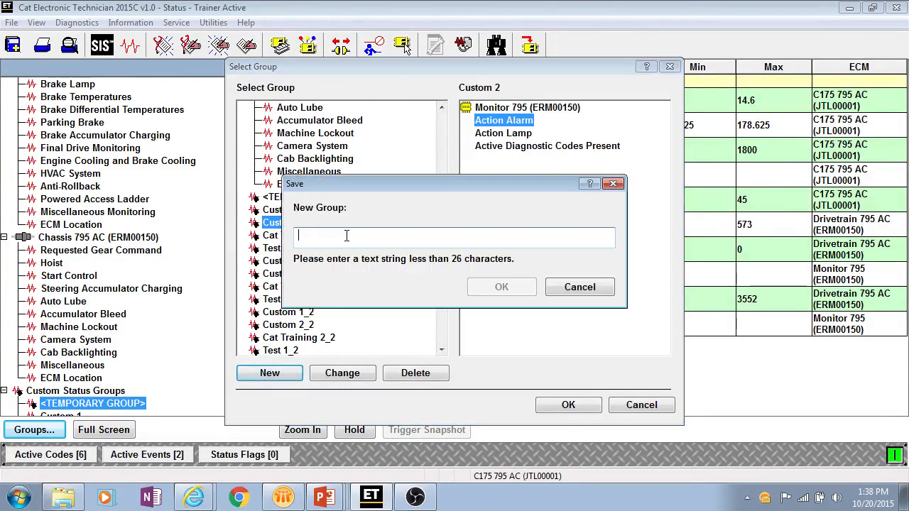
text(Traingin)
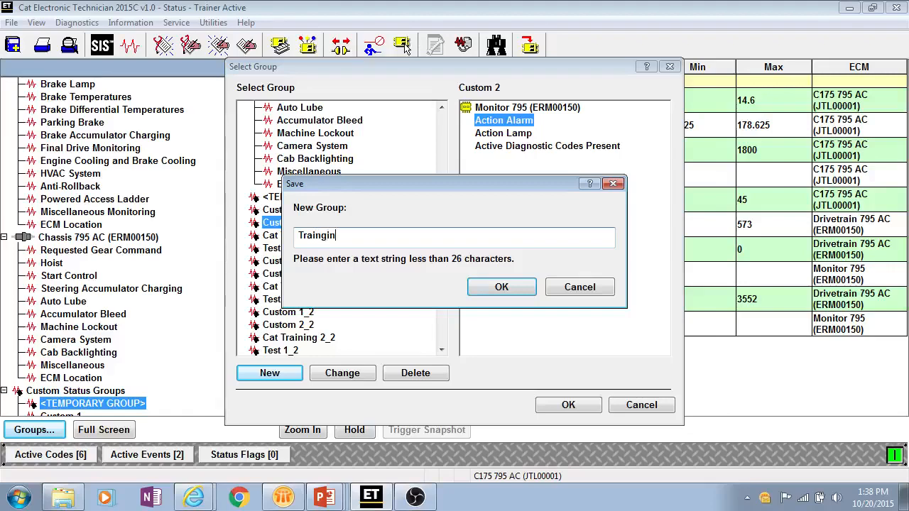
key(BackSpace)
key(BackSpace)
key(BackSpace)
text(ing 2)
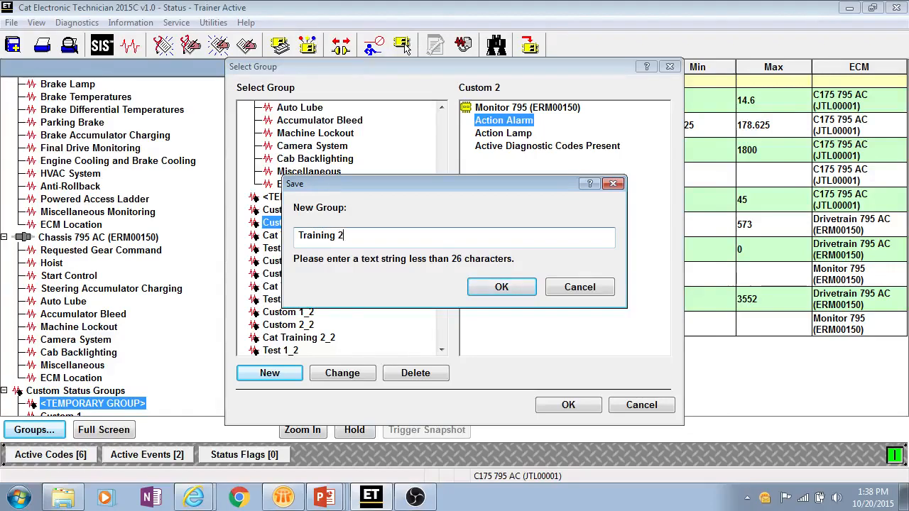
click(499, 286)
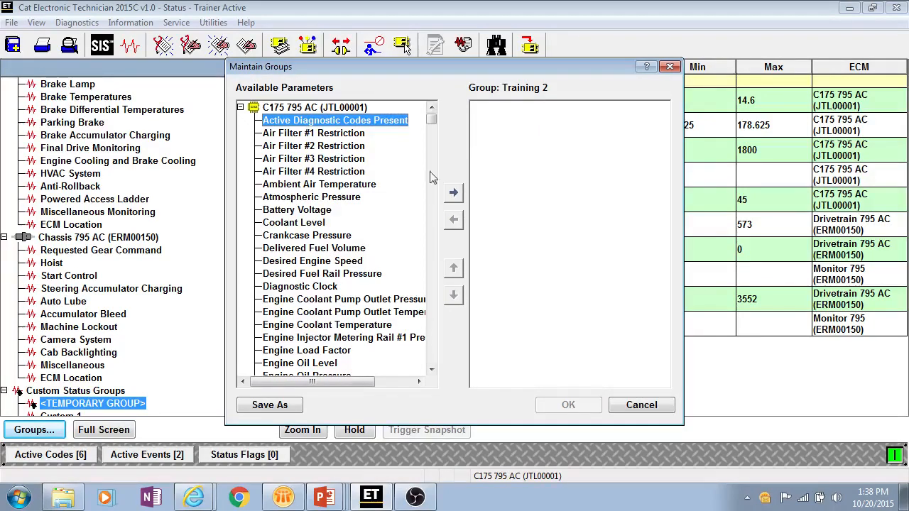
Add AC Ground Fault Percentage, Turbocharger #2 Compressor Inlet Pressure, Torque Limit Fuel Volume and System Clock Master Capable Status to the Training 2 group.
drag(431, 119, 435, 158)
double_click(320, 286)
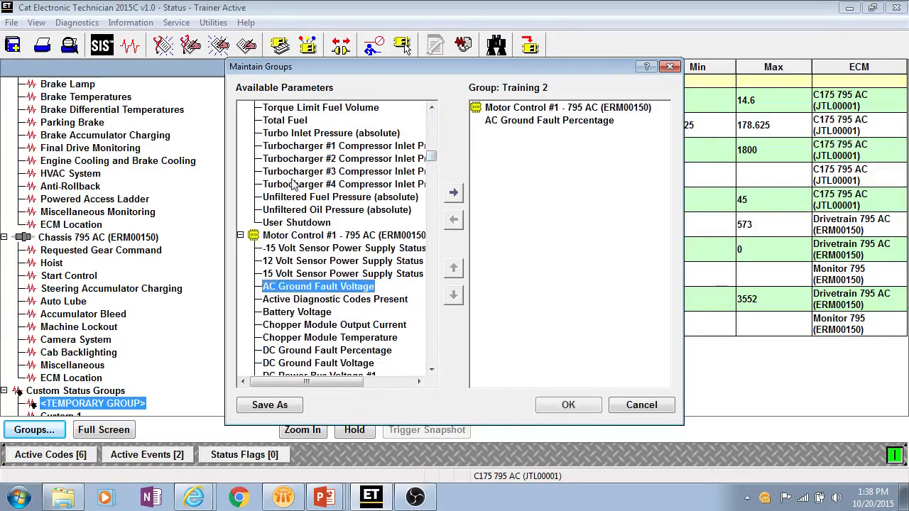
double_click(295, 159)
click(311, 110)
double_click(312, 112)
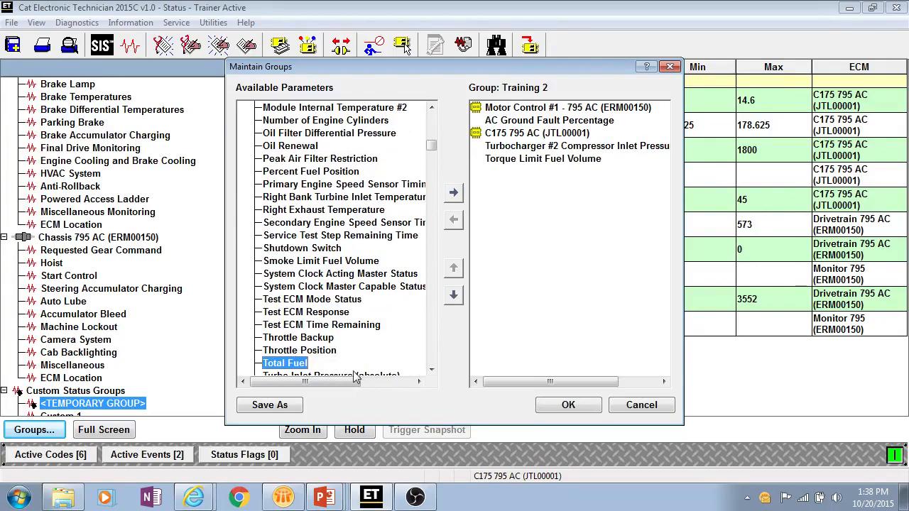
double_click(319, 292)
Add Queued ECM List Report and Queued Registration Messages from the VIMS Main Module, accept the list and display the Training 2 group.
drag(434, 152, 435, 219)
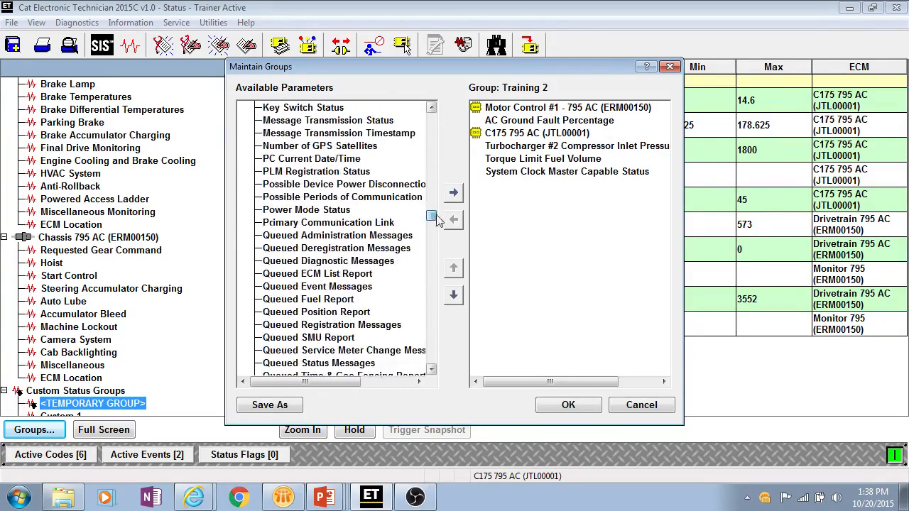
double_click(312, 273)
double_click(298, 313)
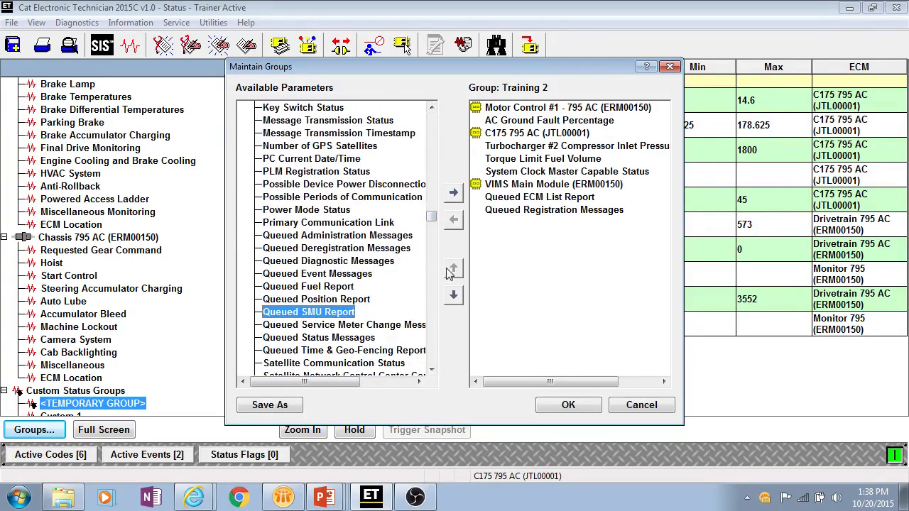
click(569, 408)
click(568, 406)
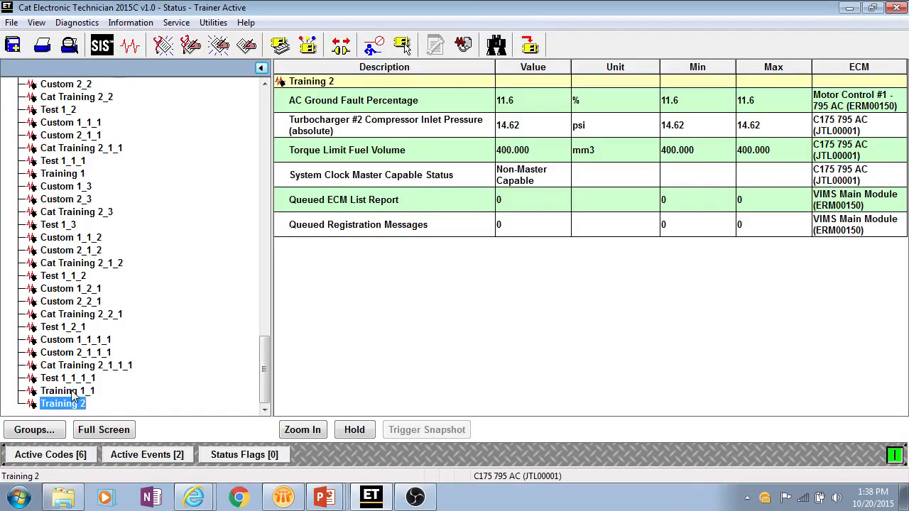
Start a full screen group with Desired Fuel Rail Pressure, Diagnostic Clock, Engine Oil Pressure and Engine Oil Pressure (absolute) from the C175 795 AC ECM.
scroll(114, 380, up, 3)
scroll(115, 377, up, 4)
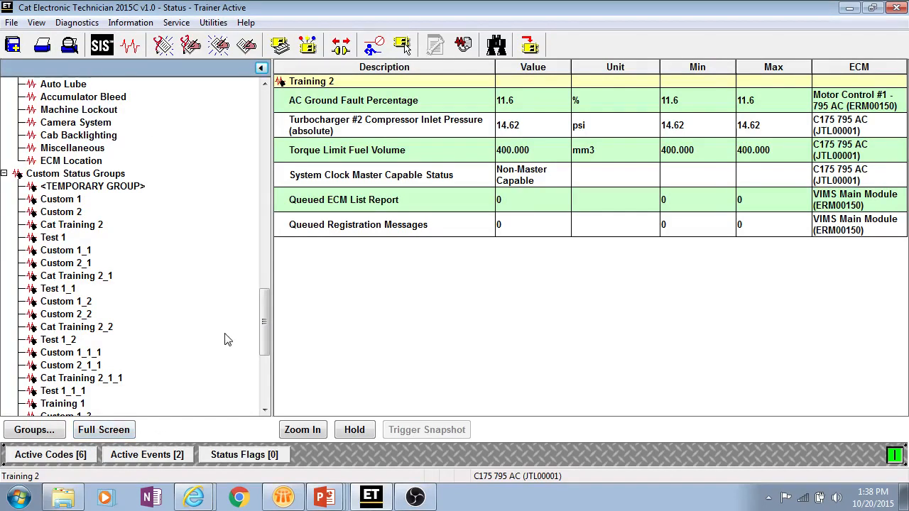
click(113, 430)
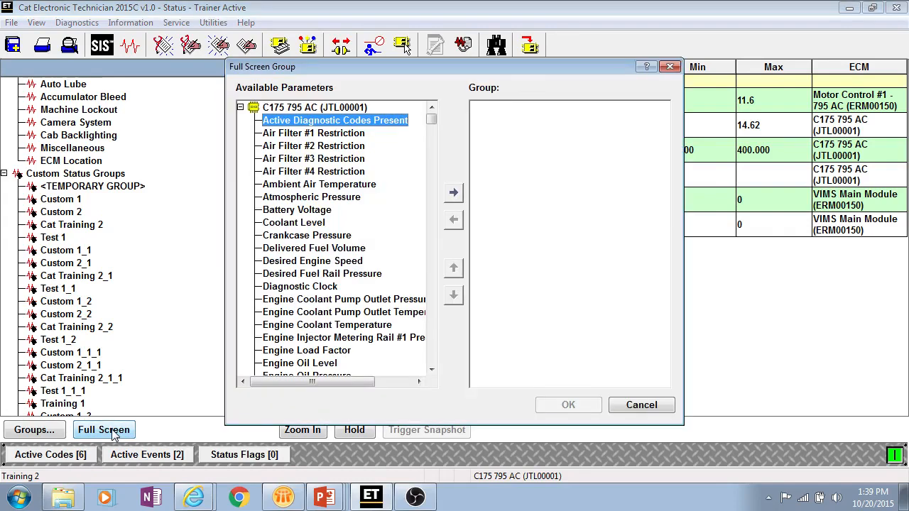
double_click(328, 275)
double_click(327, 275)
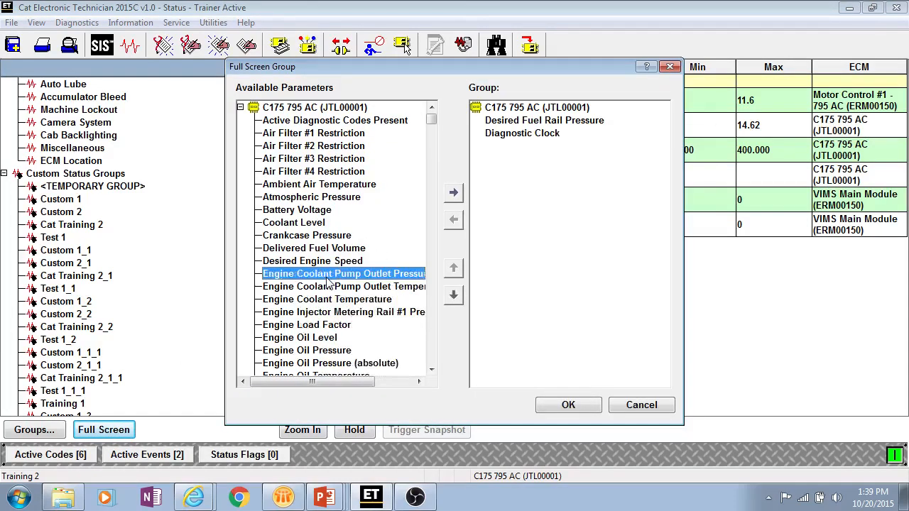
drag(305, 332, 303, 354)
double_click(304, 355)
double_click(304, 353)
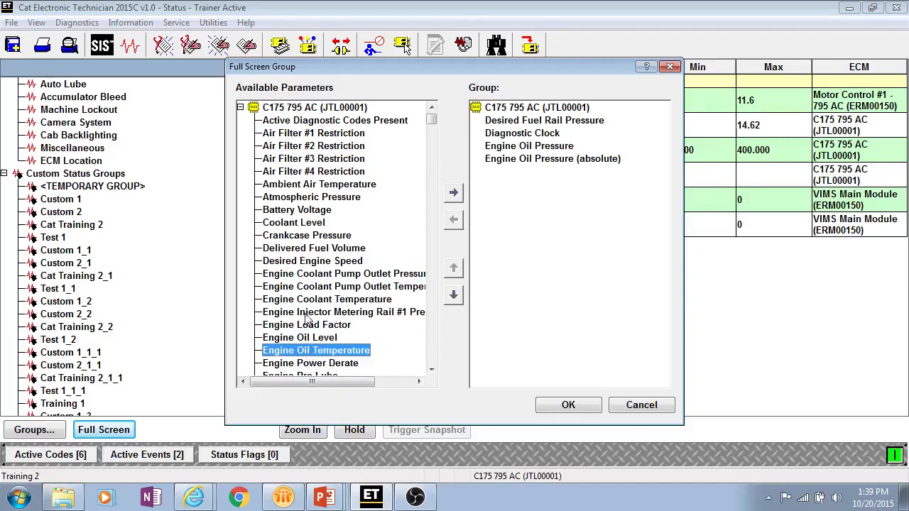
Add Engine Injector Metering Rail #1 Pressure and Engine Load Factor to the full screen group, and try to add Engine Oil Level as well.
double_click(305, 314)
double_click(305, 313)
double_click(307, 316)
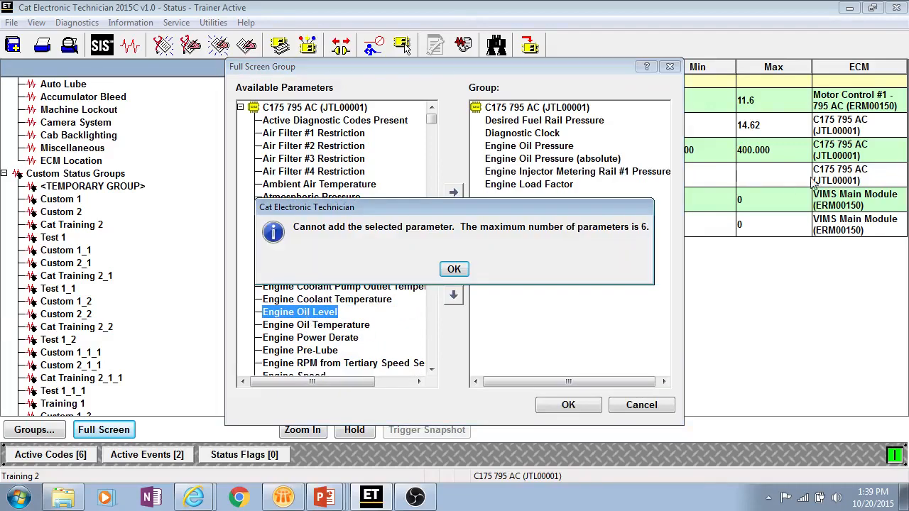
click(452, 269)
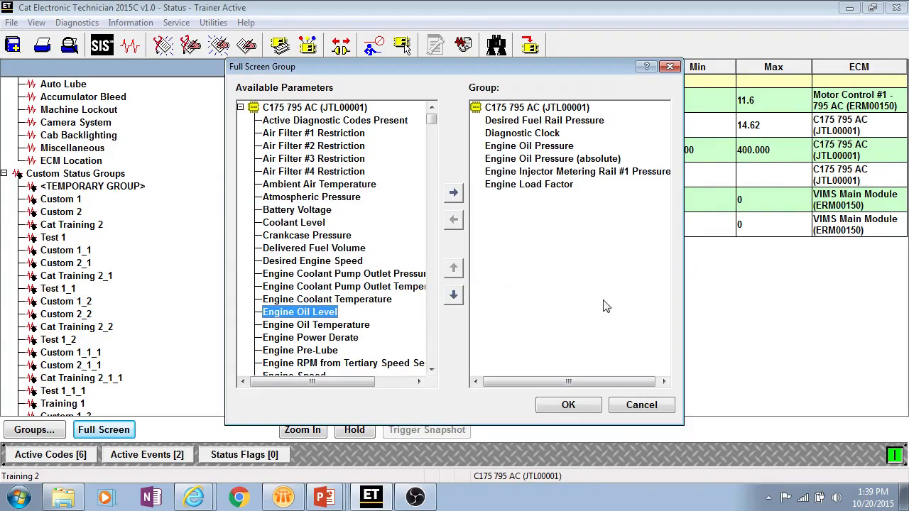
Display the full screen group's parameters in the Full Screen Status View and return to the Status screen.
click(561, 409)
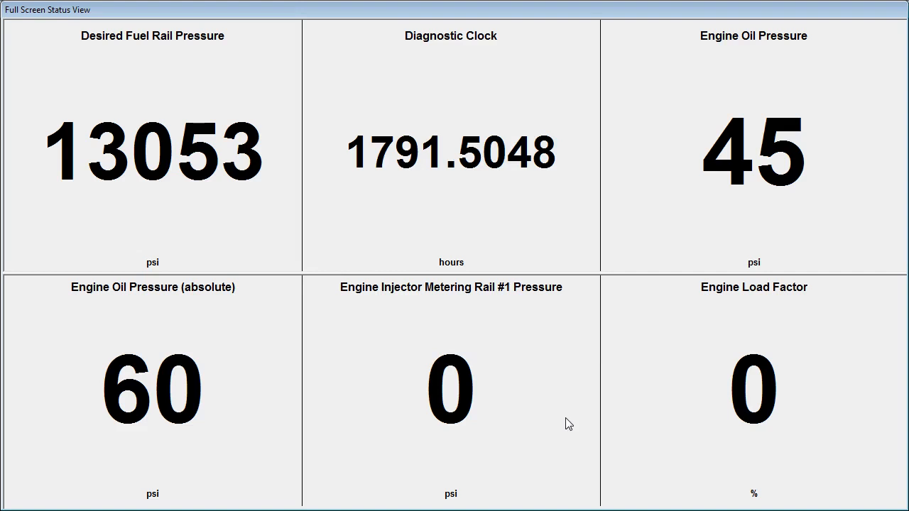
click(568, 424)
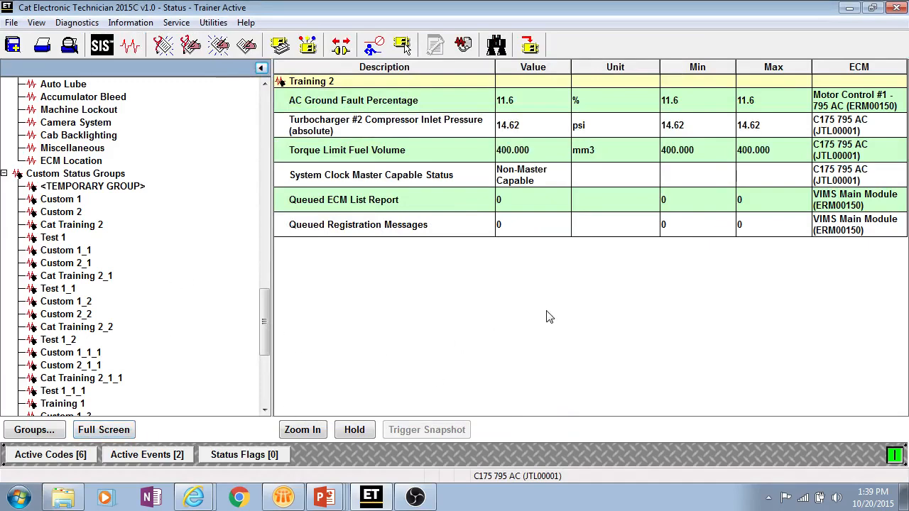
View the Training 2 table enlarged with the group tree hidden, and restore the normal size and the tree.
click(304, 432)
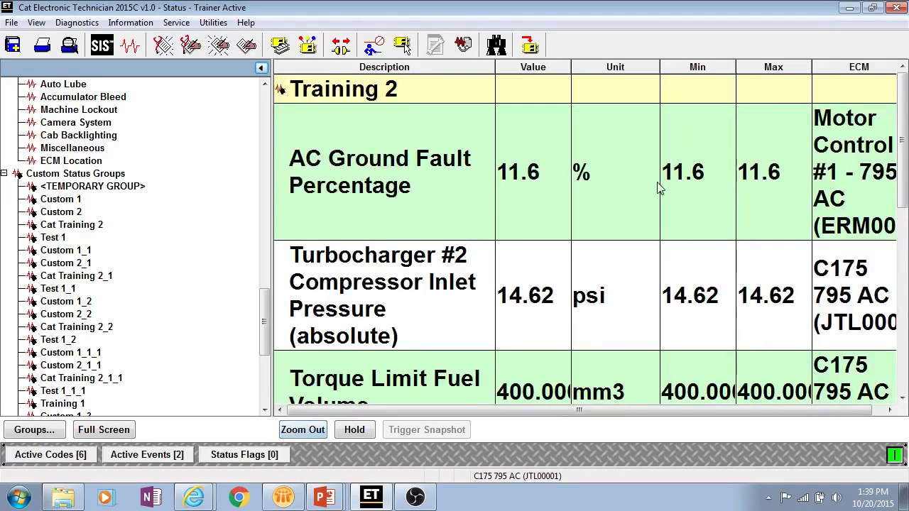
click(261, 69)
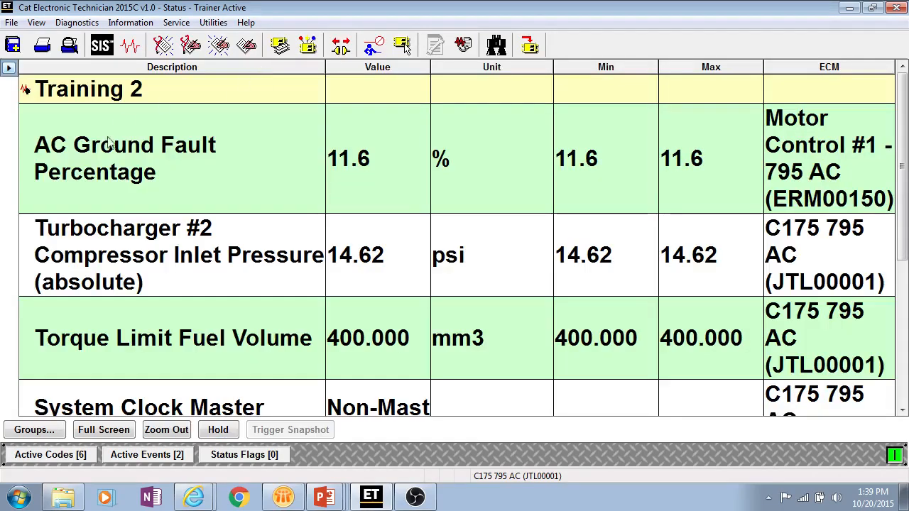
click(431, 273)
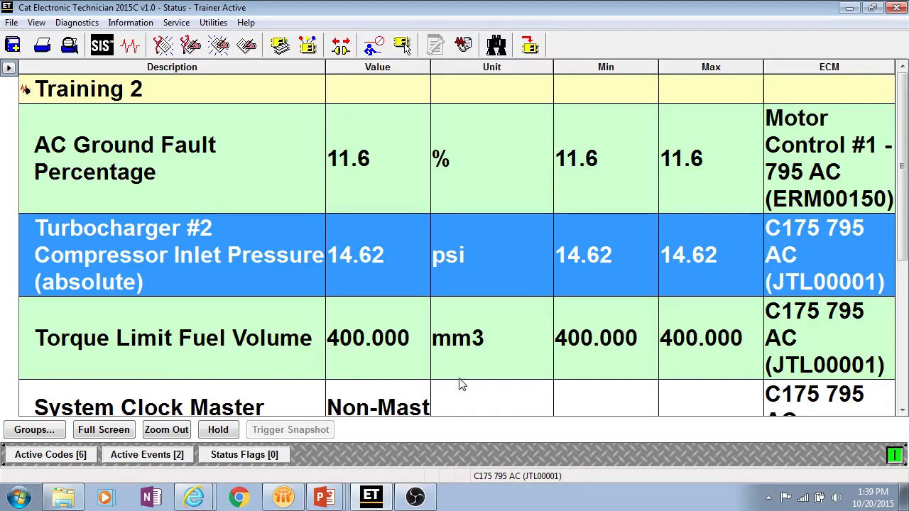
click(177, 435)
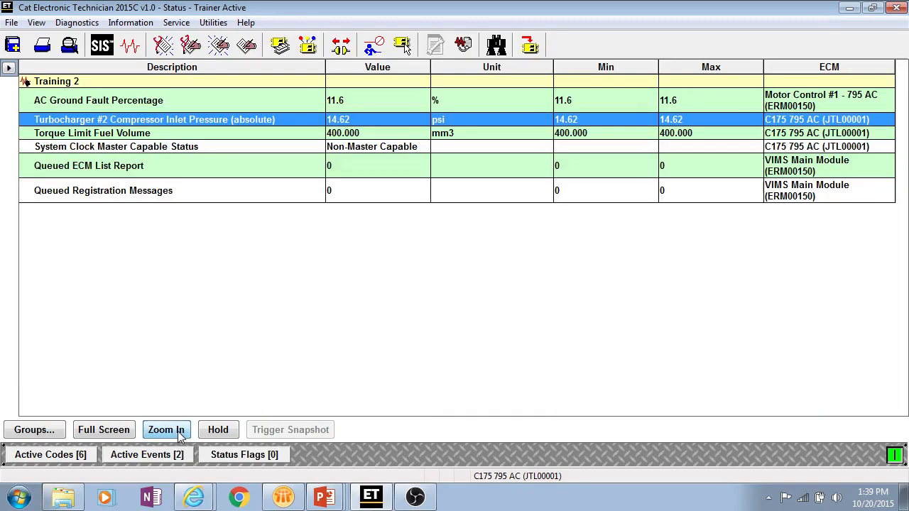
click(8, 67)
Display the Pressures group of the C175 795 AC ECM, hold its live values and resume updating.
drag(263, 321, 262, 125)
click(50, 124)
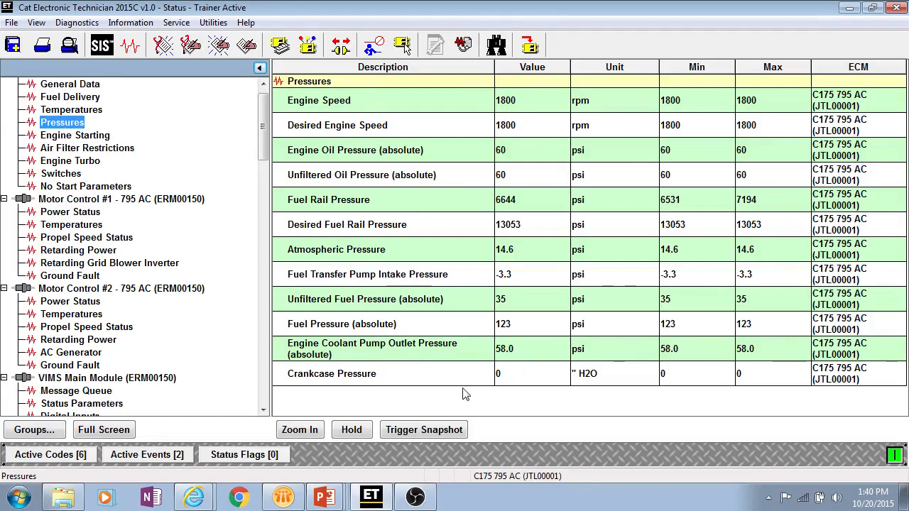
click(352, 434)
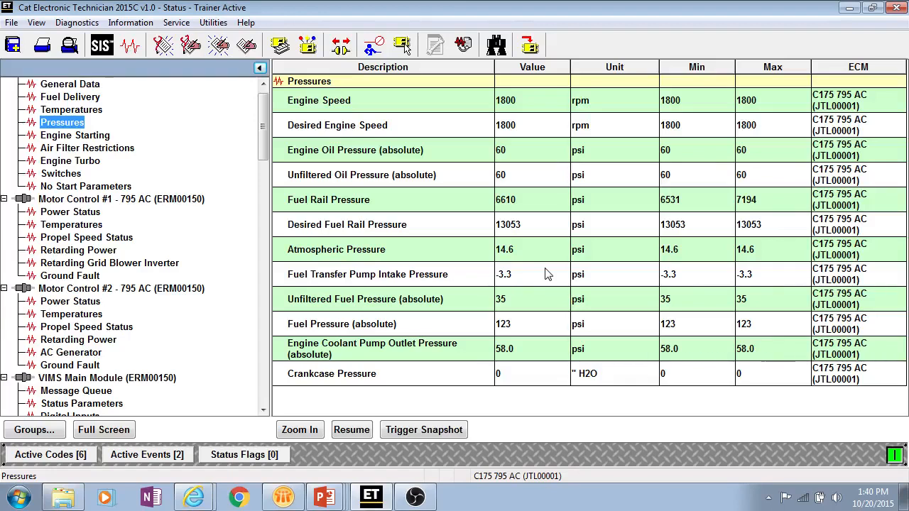
click(343, 432)
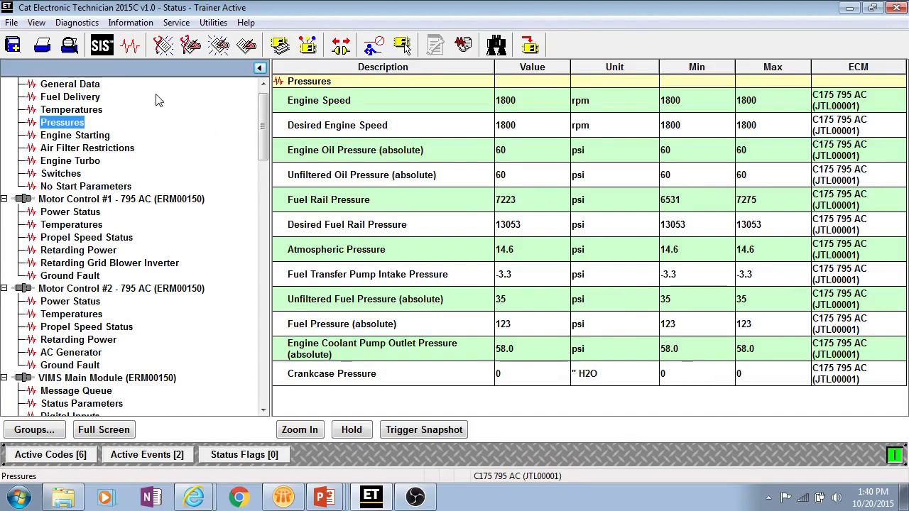
Open the ECM Summary and examine the part numbers, serial numbers and software details of each ECM.
click(132, 23)
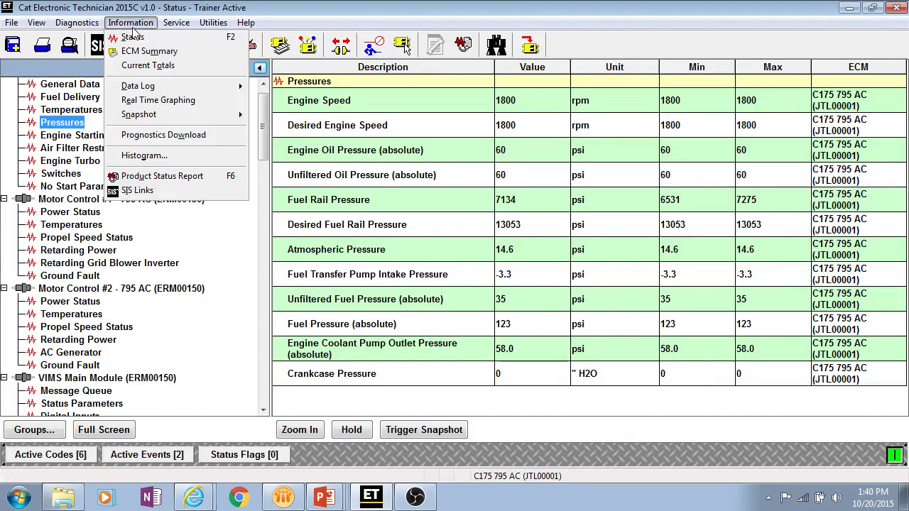
click(130, 54)
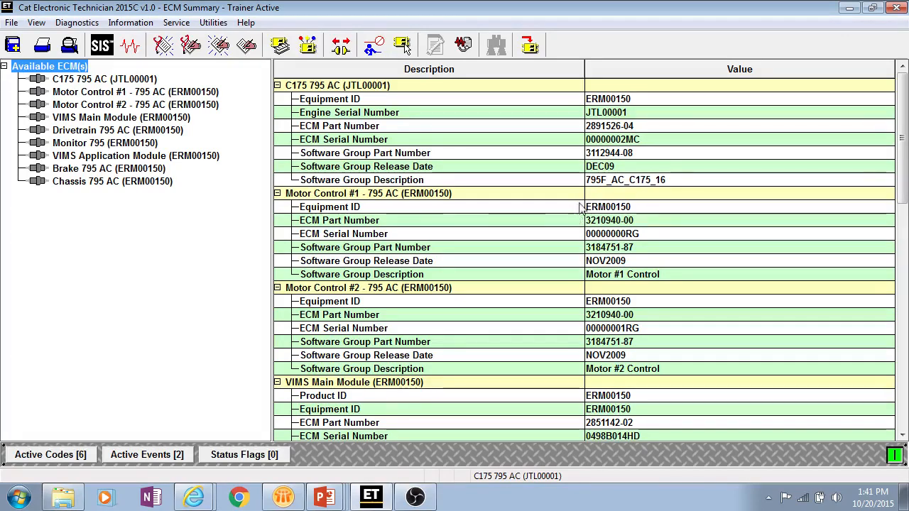
click(501, 302)
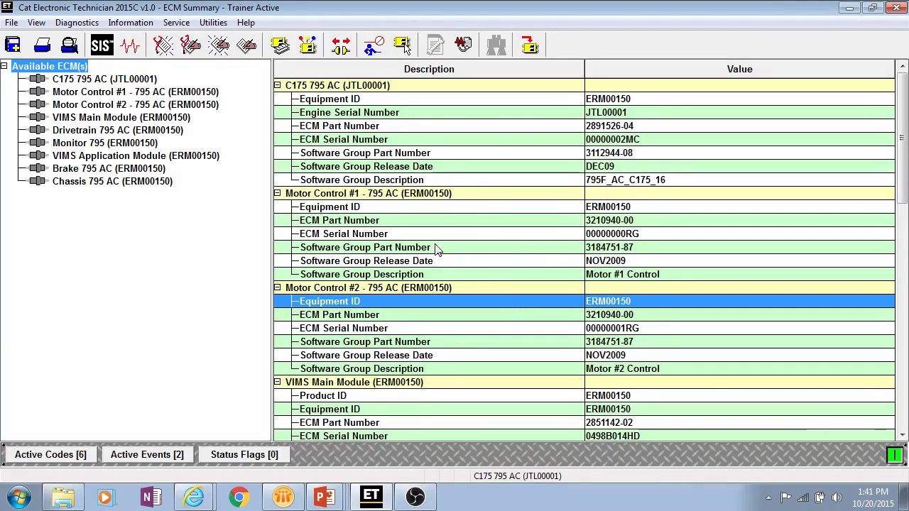
scroll(501, 387, down, 6)
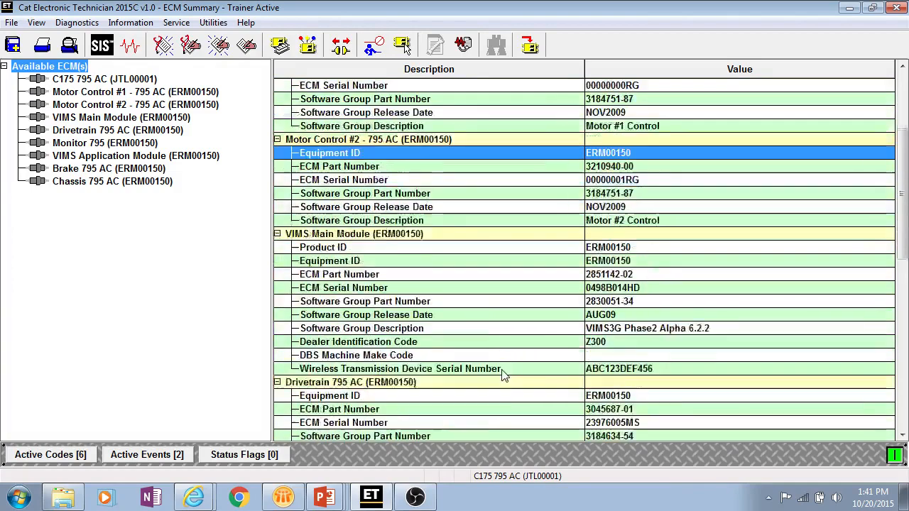
scroll(503, 374, down, 4)
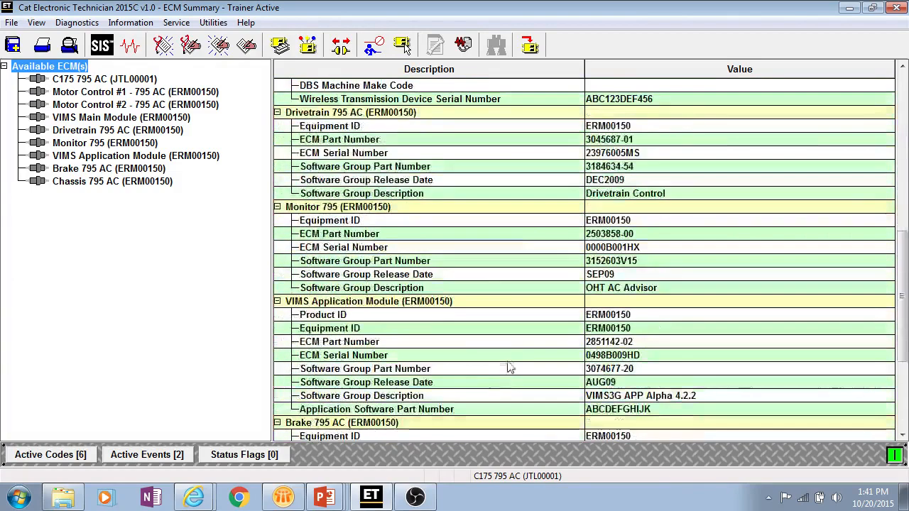
Display the Current Totals screen for the C175 795 AC ECM, and open Real Time Graphing.
click(128, 22)
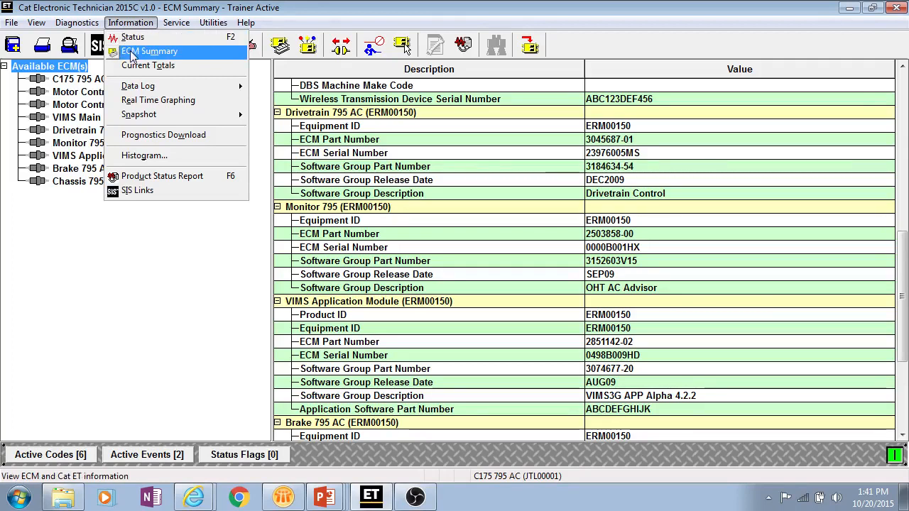
click(139, 69)
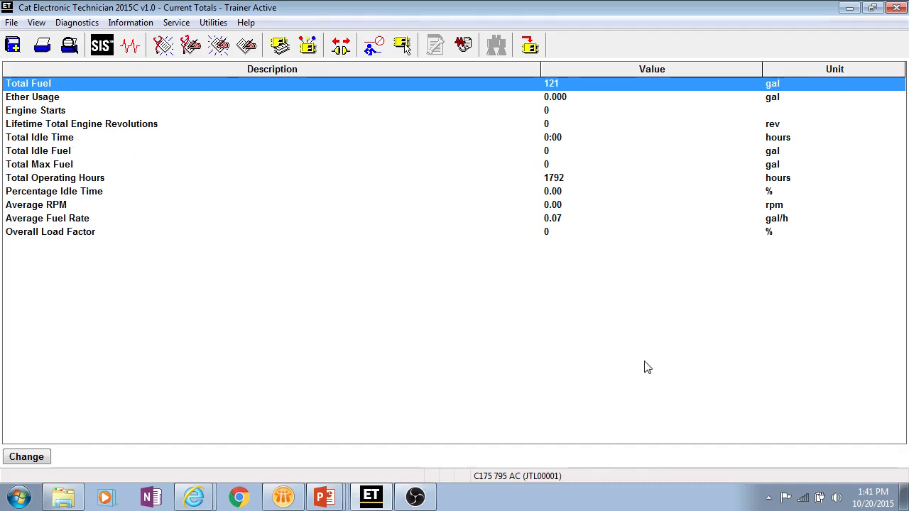
click(122, 23)
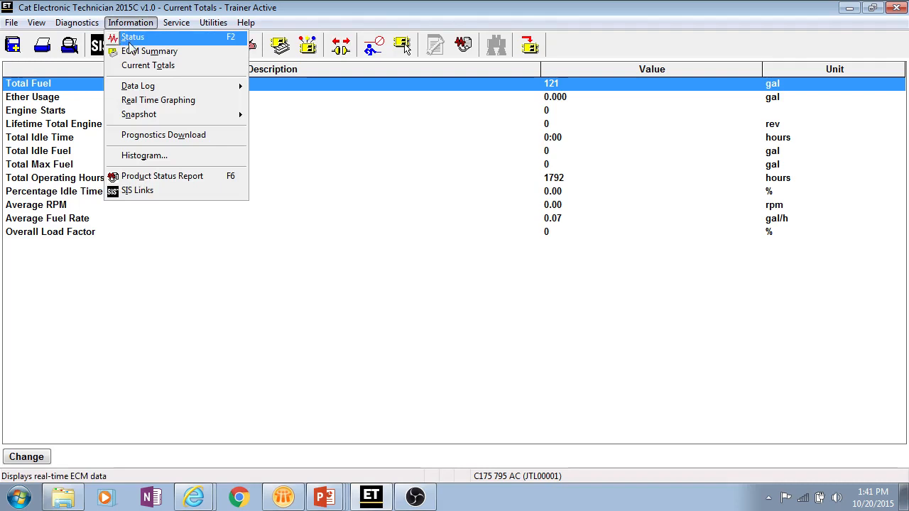
click(143, 99)
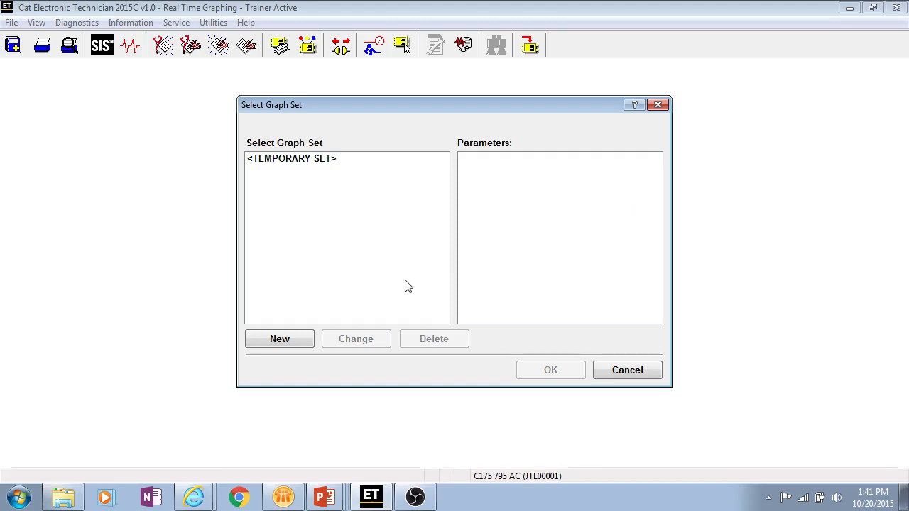
Create a temporary graph set with Battery Voltage, Coolant Level, Crankcase Pressure, Delivered Fuel Volume, Desired Engine Speed and Desired Fuel Rail Pressure, keeping its temporary name.
click(279, 340)
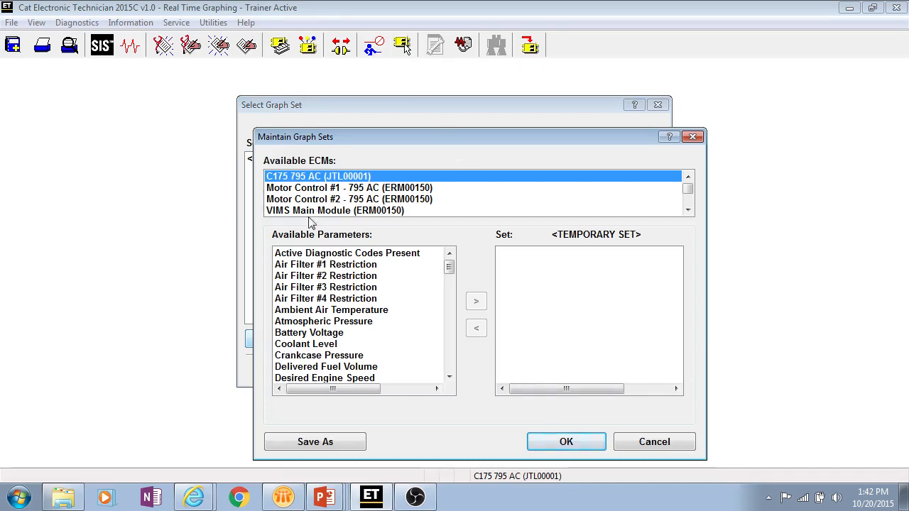
double_click(304, 338)
double_click(304, 338)
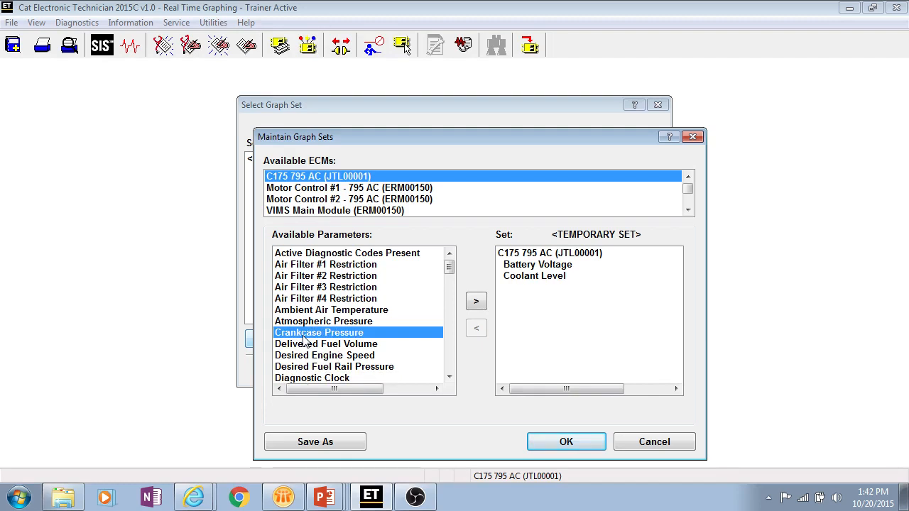
double_click(303, 338)
double_click(304, 338)
double_click(304, 338)
double_click(303, 338)
double_click(304, 338)
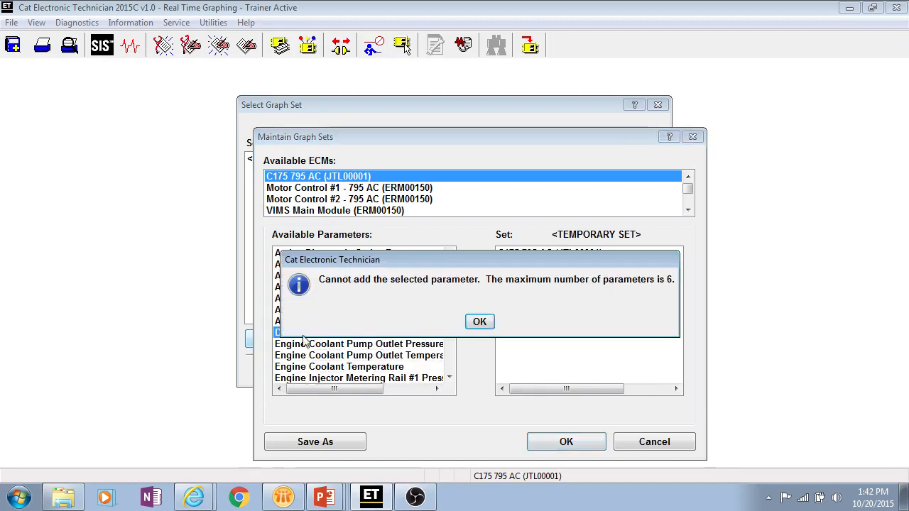
click(480, 322)
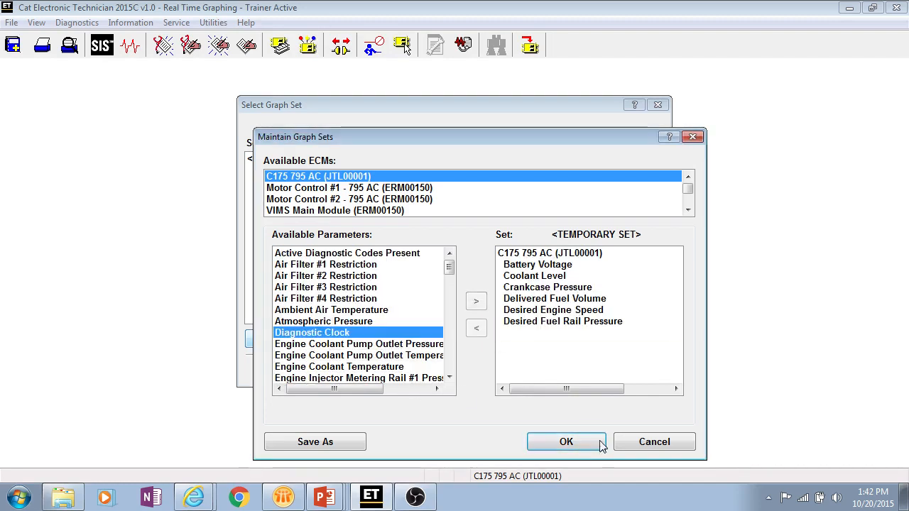
click(550, 441)
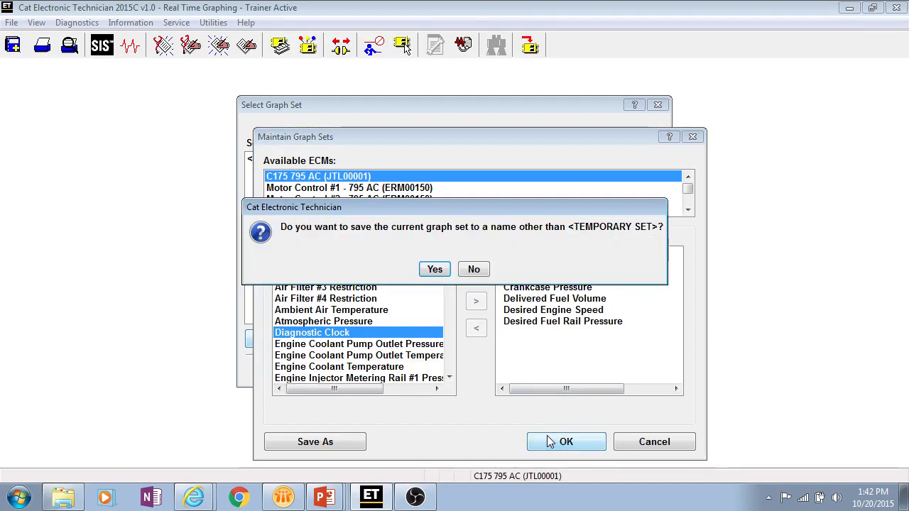
click(474, 270)
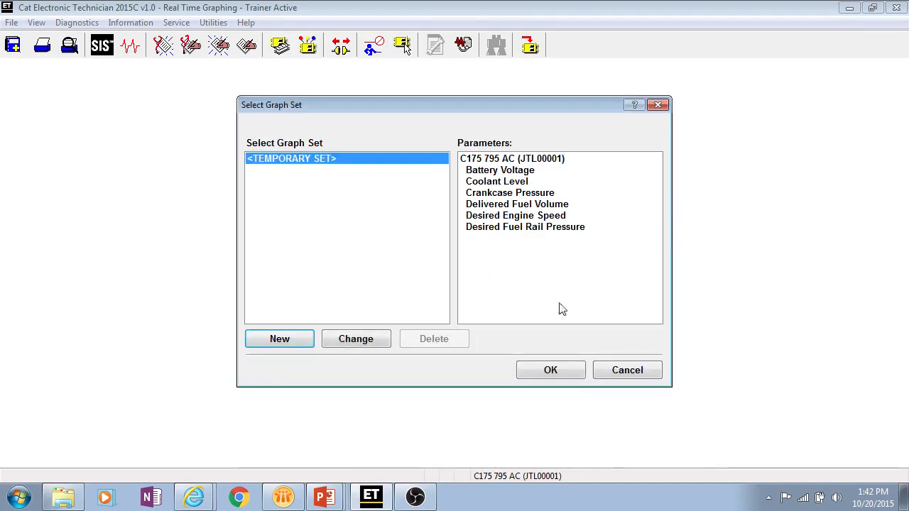
Start the real-time graph of the temporary set, move the legend aside and close it.
click(547, 371)
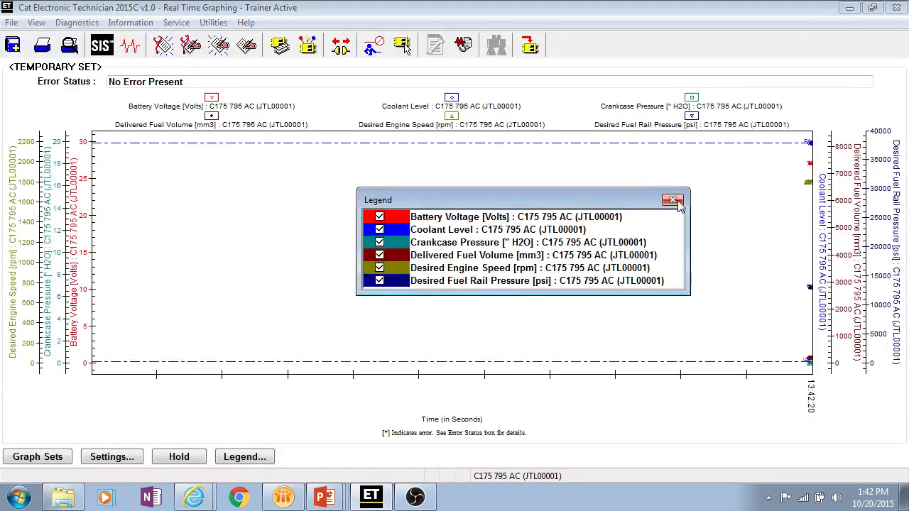
drag(634, 196, 481, 195)
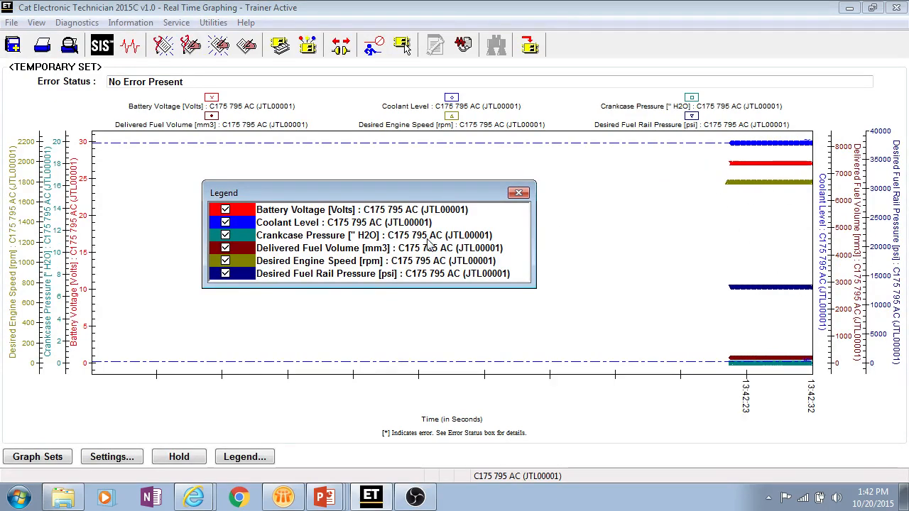
click(519, 193)
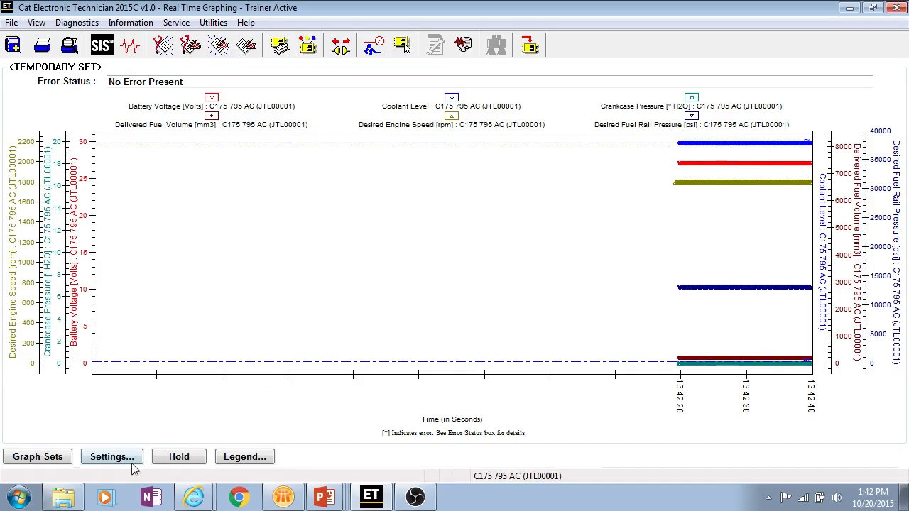
Using the legend, hide Delivered Fuel Volume and Desired Engine Speed, hide and restore Crankcase Pressure, and close the legend.
click(239, 456)
click(225, 235)
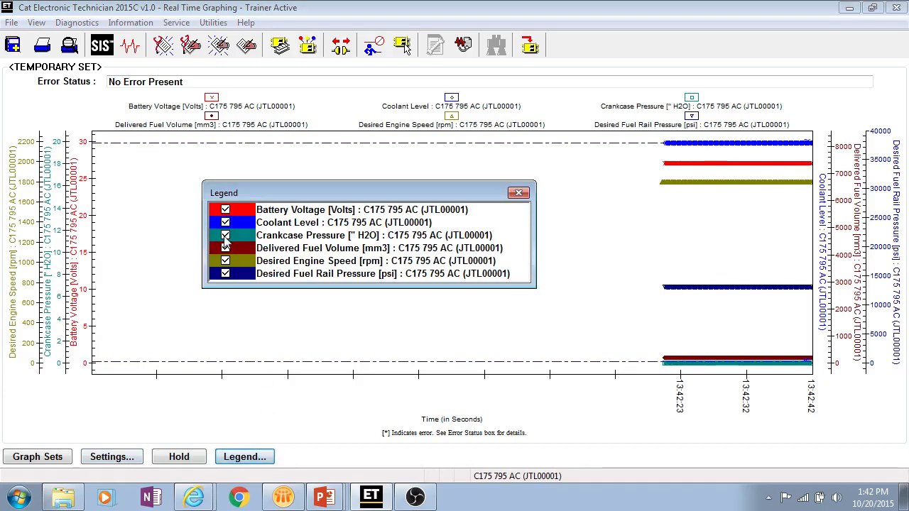
click(225, 248)
click(225, 261)
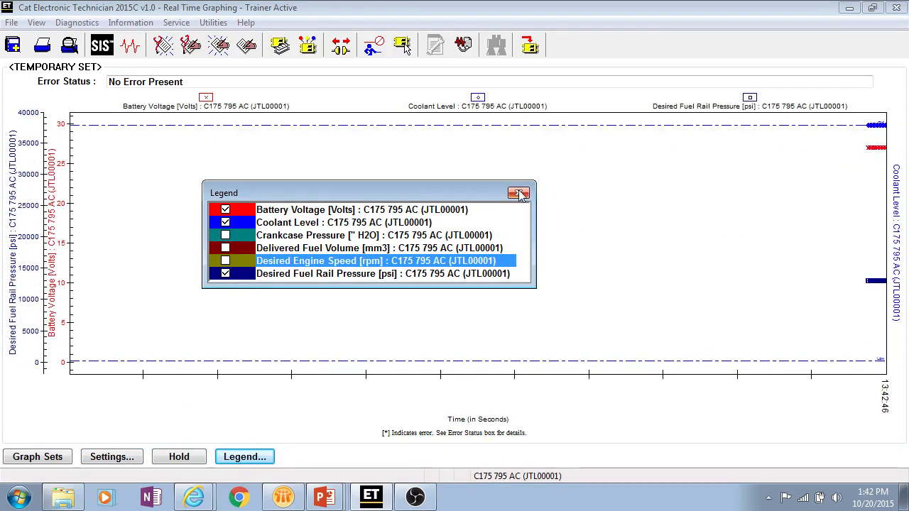
click(225, 235)
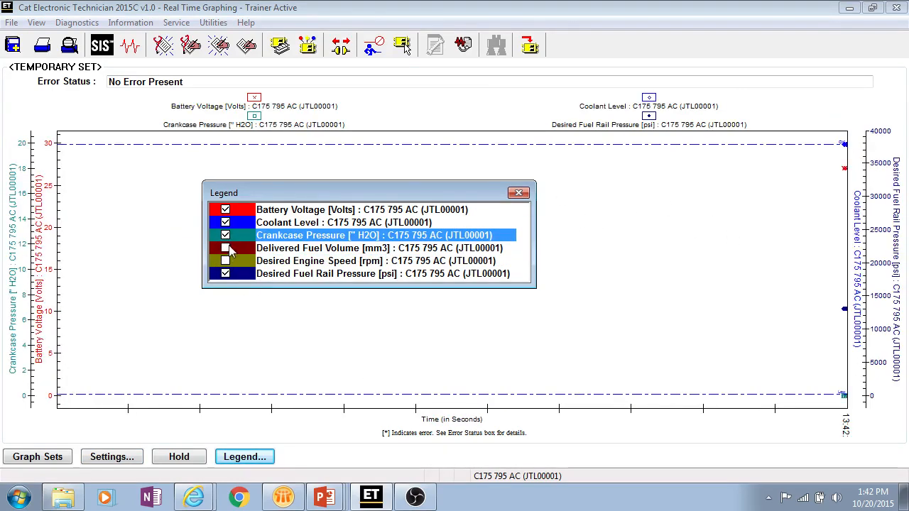
click(518, 193)
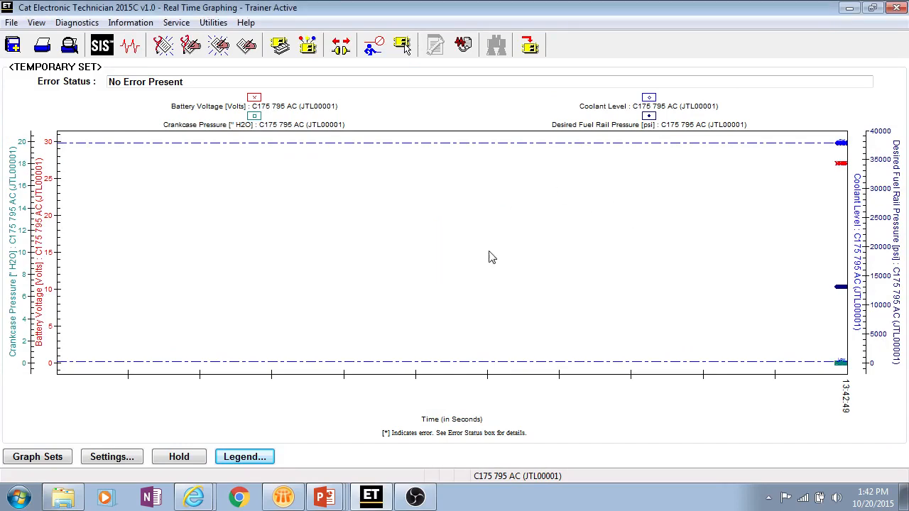
Examine the graph settings for axis ranges, grid, symbols and colours without changing them, and hold and resume the live graph.
click(120, 459)
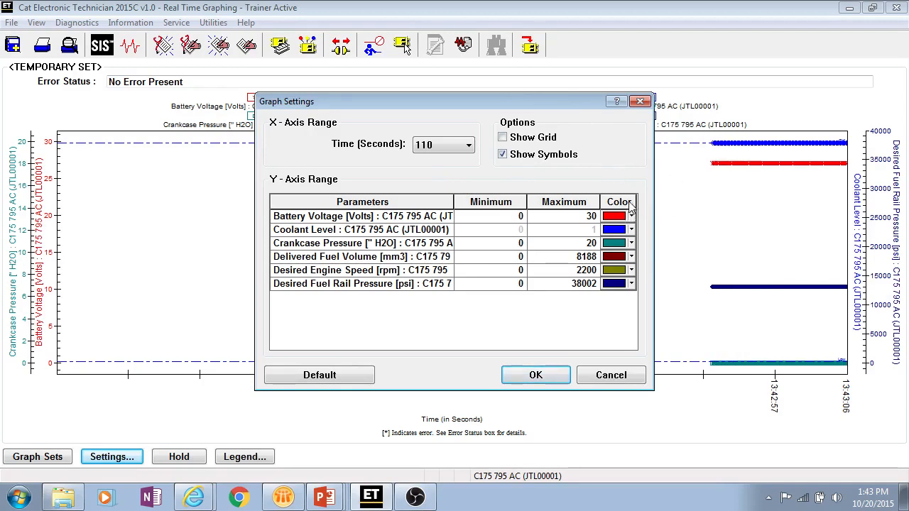
click(609, 376)
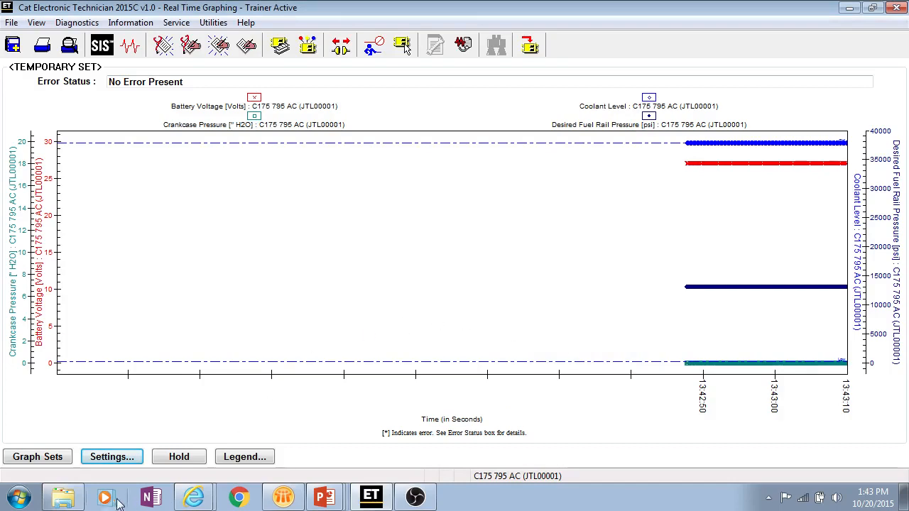
click(179, 458)
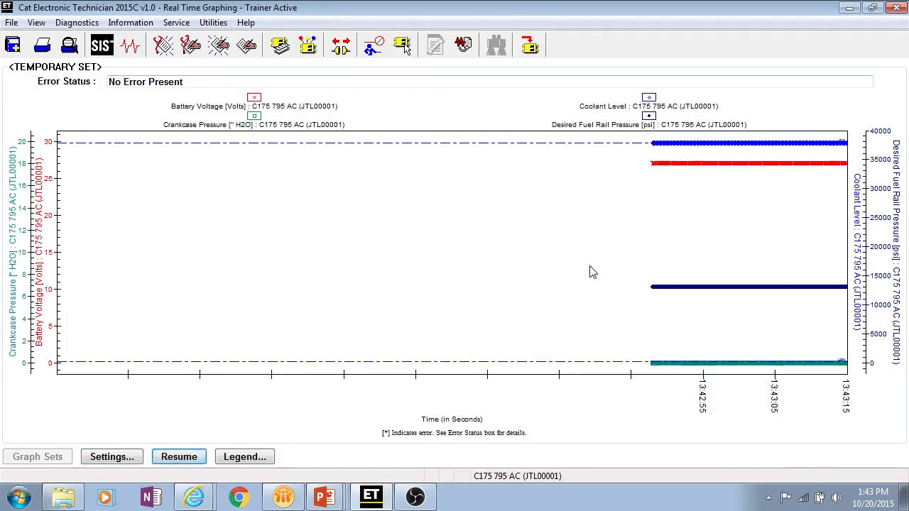
click(181, 458)
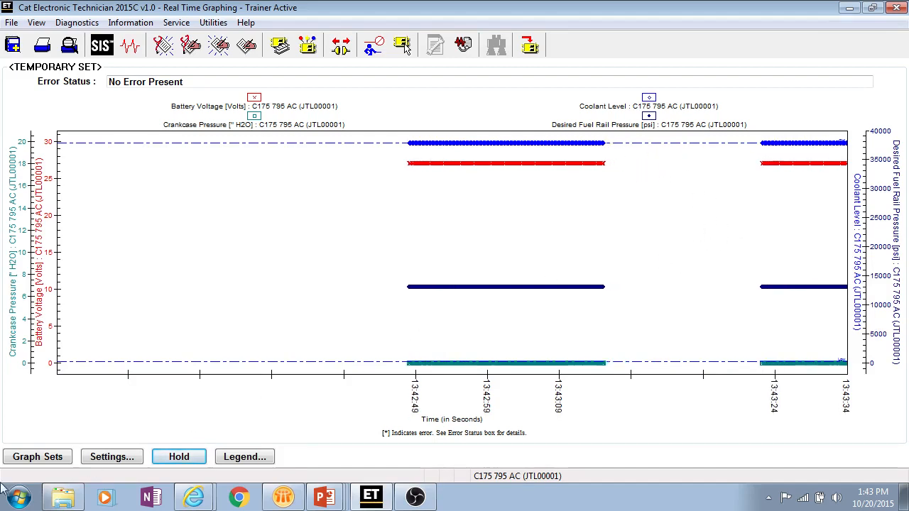
Remove Coolant Level and Crankcase Pressure from the temporary graph set without renaming it, and cancel the graph set selection.
click(37, 458)
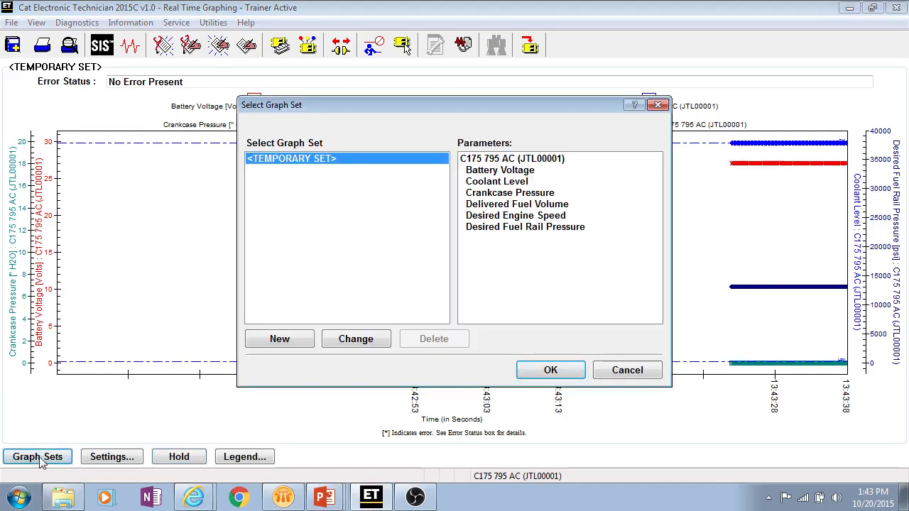
click(357, 338)
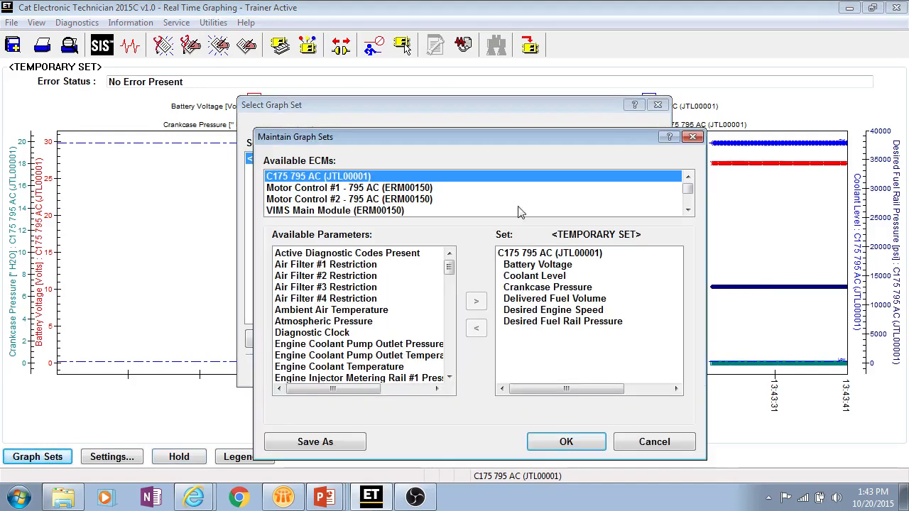
click(534, 275)
click(478, 330)
click(478, 329)
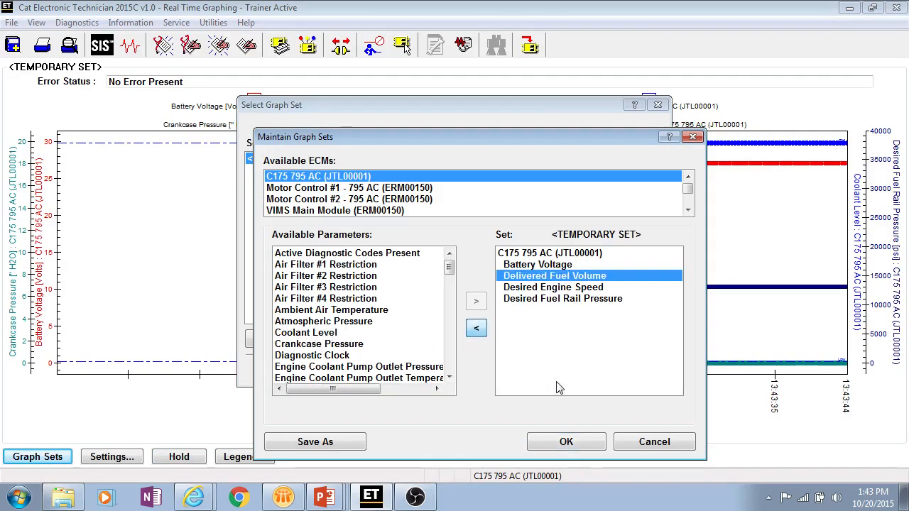
click(597, 446)
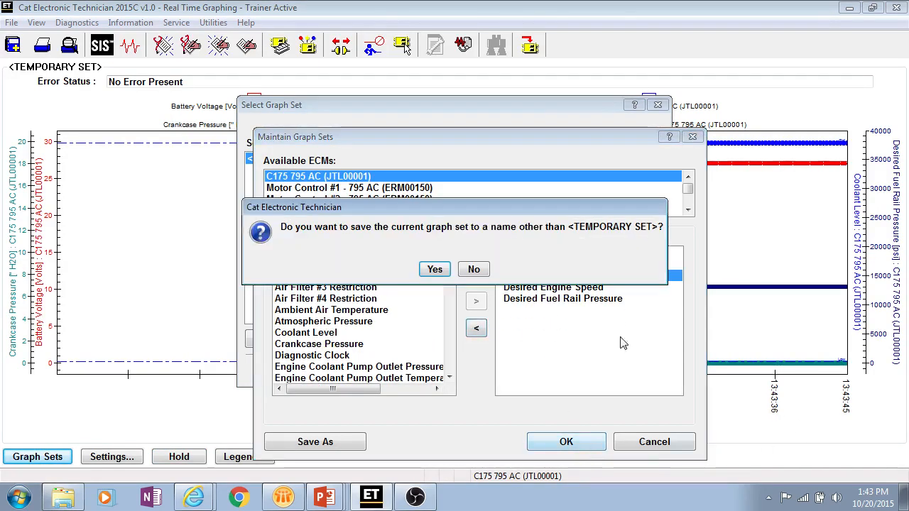
click(474, 271)
click(628, 370)
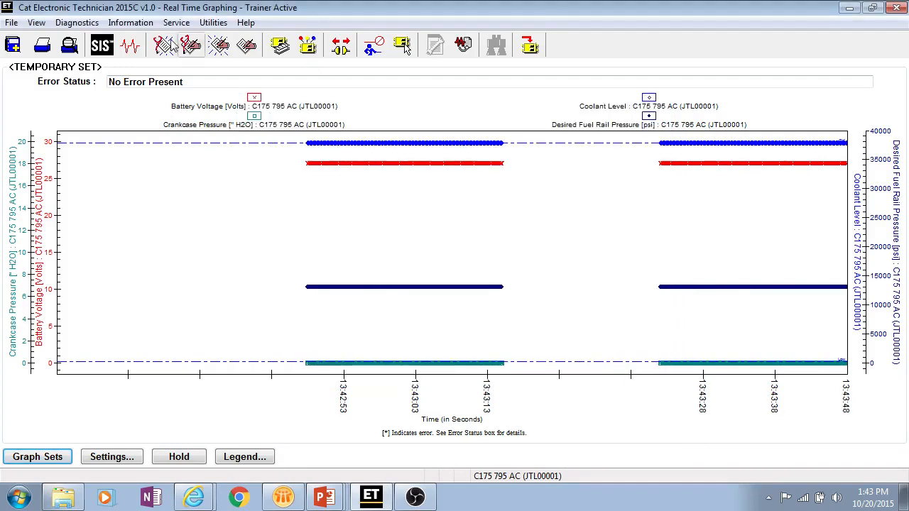
Open the Snapshot Recorder with the Pressures group of the C175 795 AC ECM and try to trigger a snapshot.
click(130, 25)
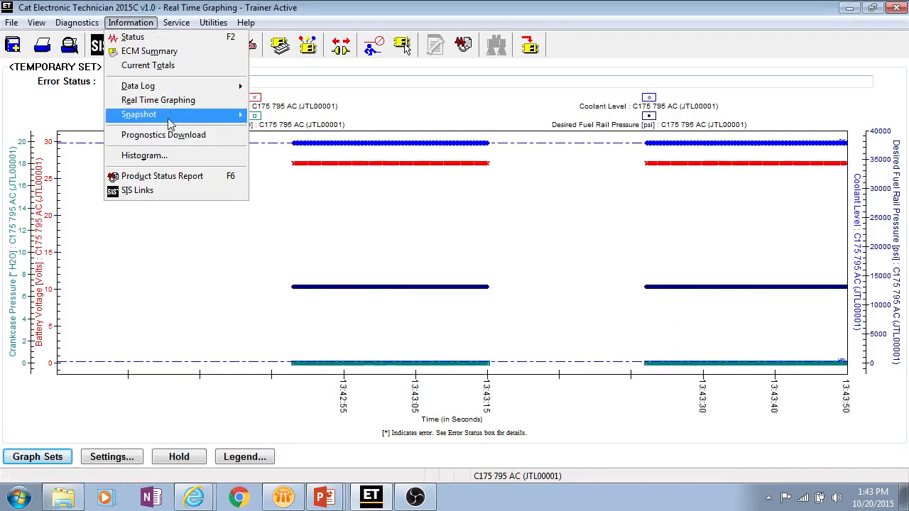
mouse_move(170, 117)
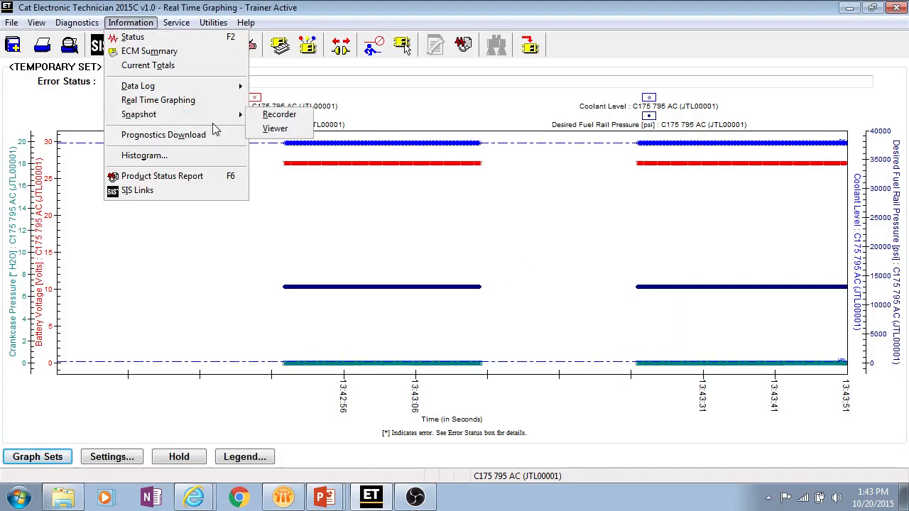
click(294, 118)
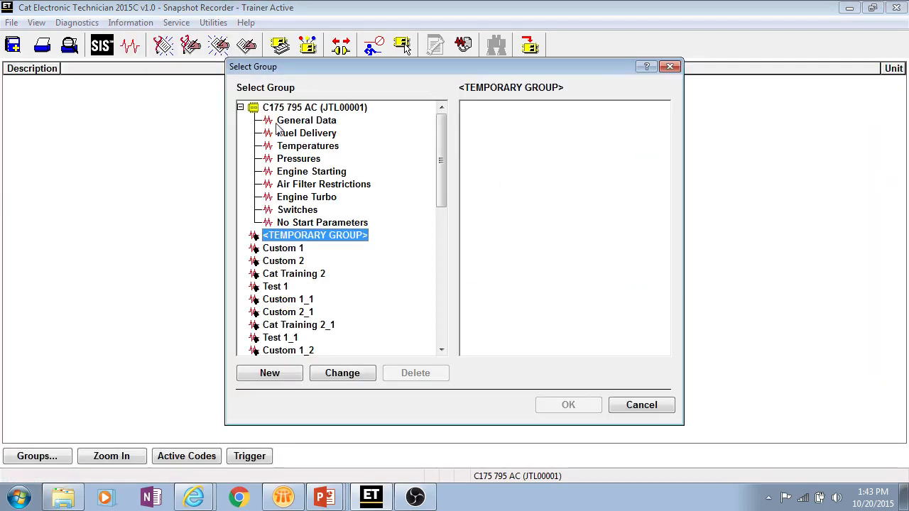
click(319, 147)
click(295, 159)
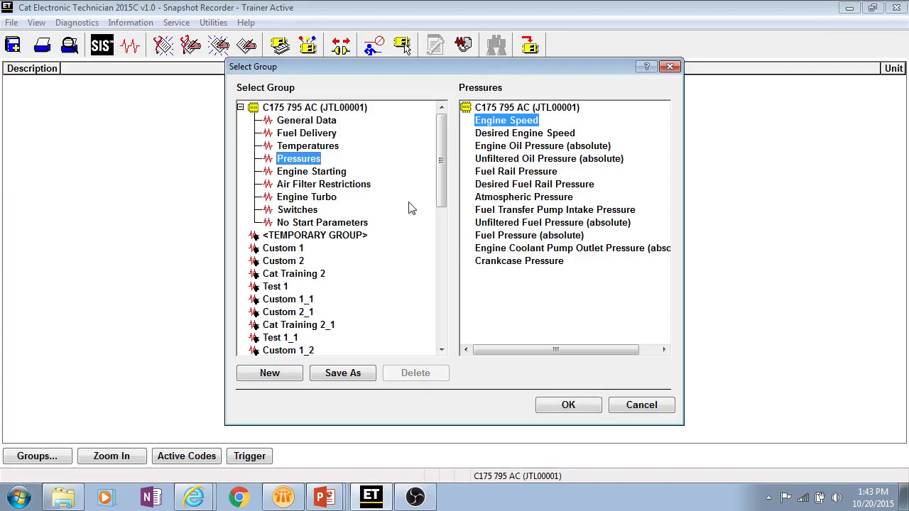
click(582, 406)
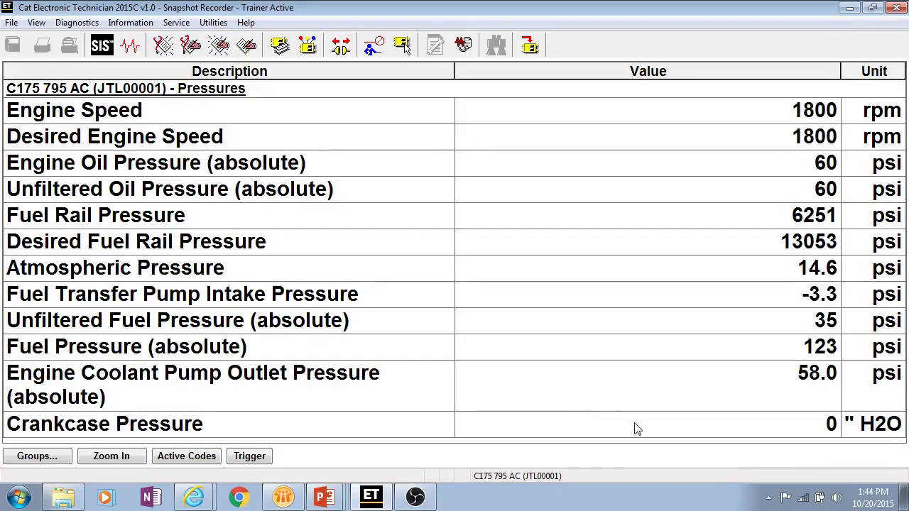
click(249, 458)
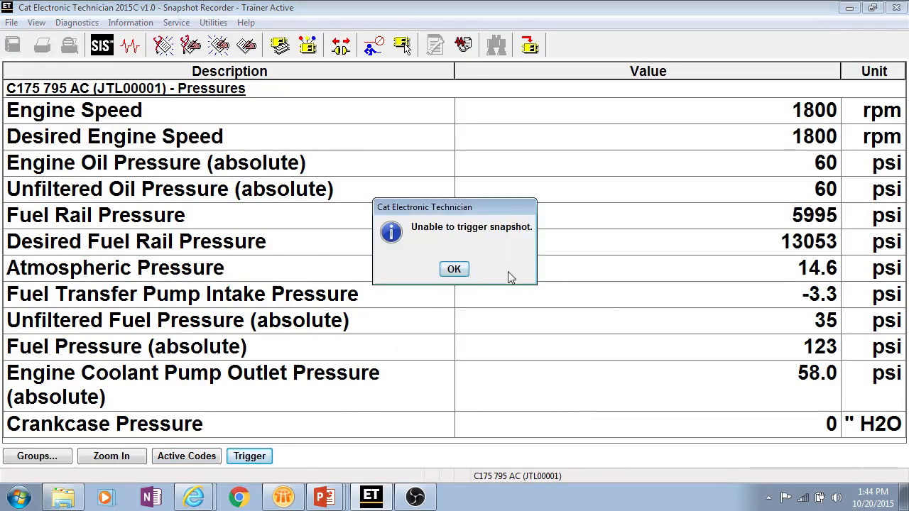
click(454, 269)
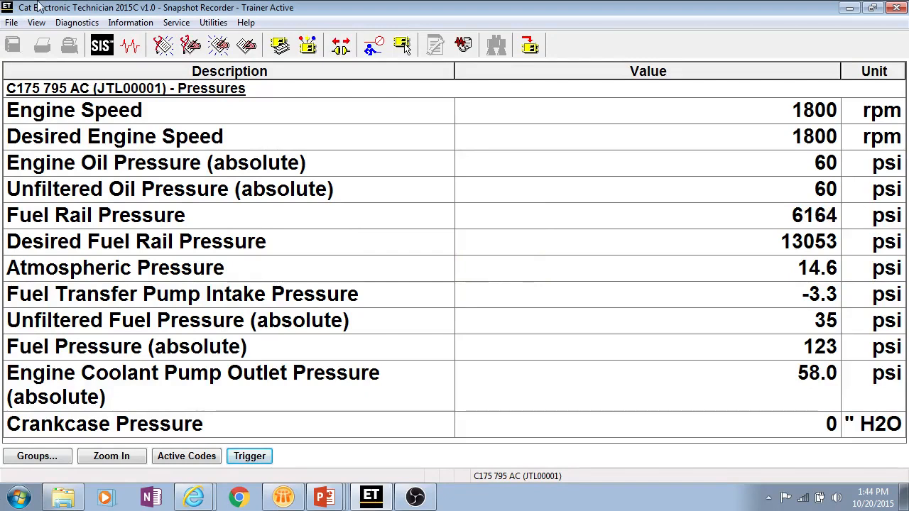
Display the event-triggered histogram of Time vs Turbocharger #1 Compressor Inlet Pressure and view its label display options.
click(130, 22)
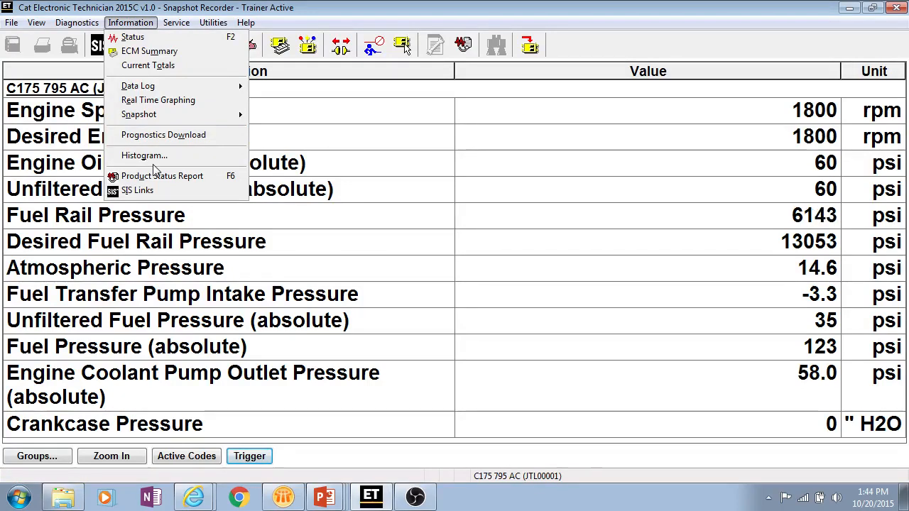
click(146, 158)
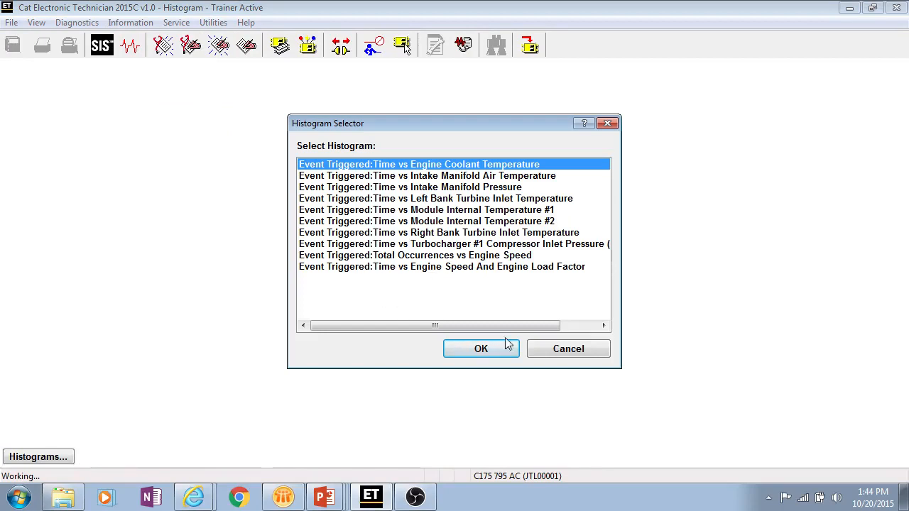
click(418, 245)
click(489, 350)
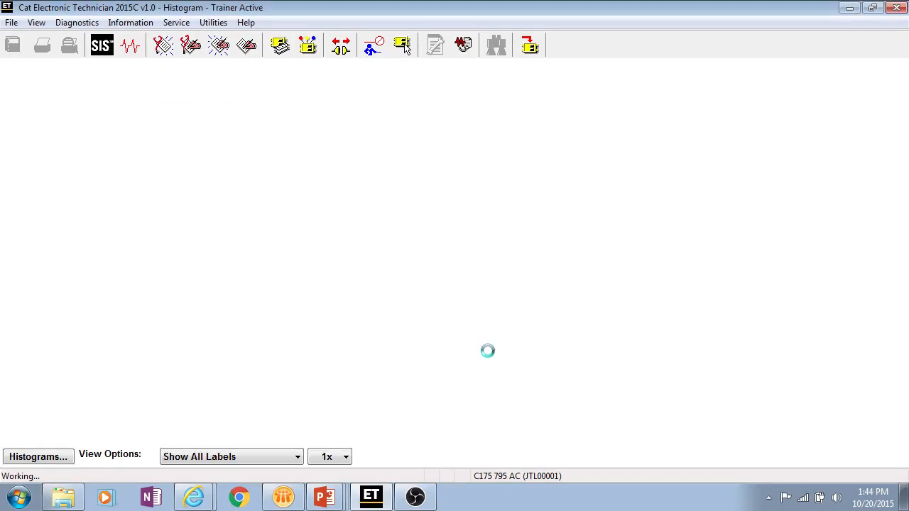
click(298, 457)
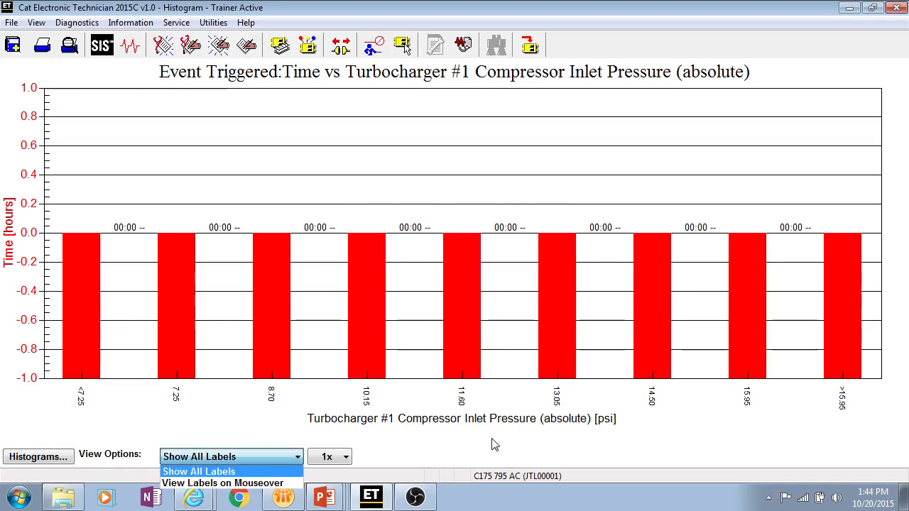
Leave the label options unchanged and display the SIS Links for the machine and engine ECMs.
click(127, 25)
click(127, 25)
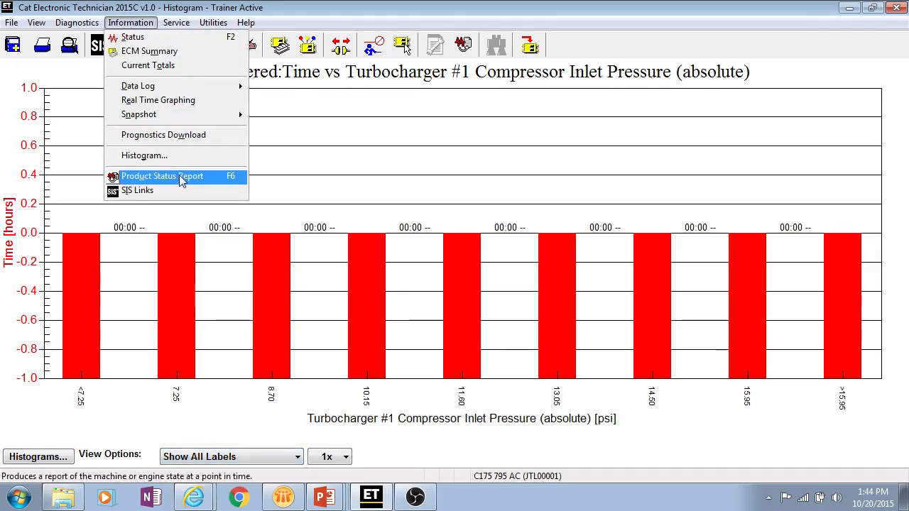
click(137, 191)
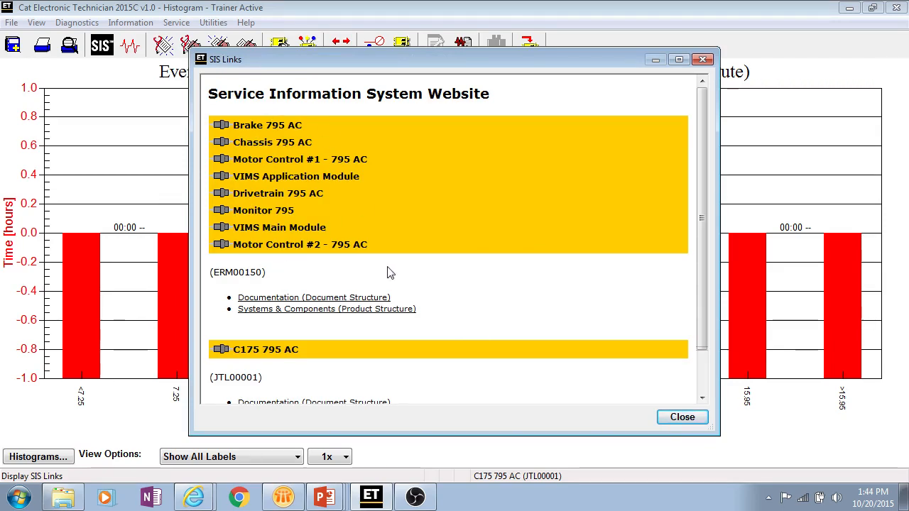
Open the SIS Documentation (Document Structure) for the 795 AC machine ECMs and look through its list of information types.
scroll(581, 288, down, 1)
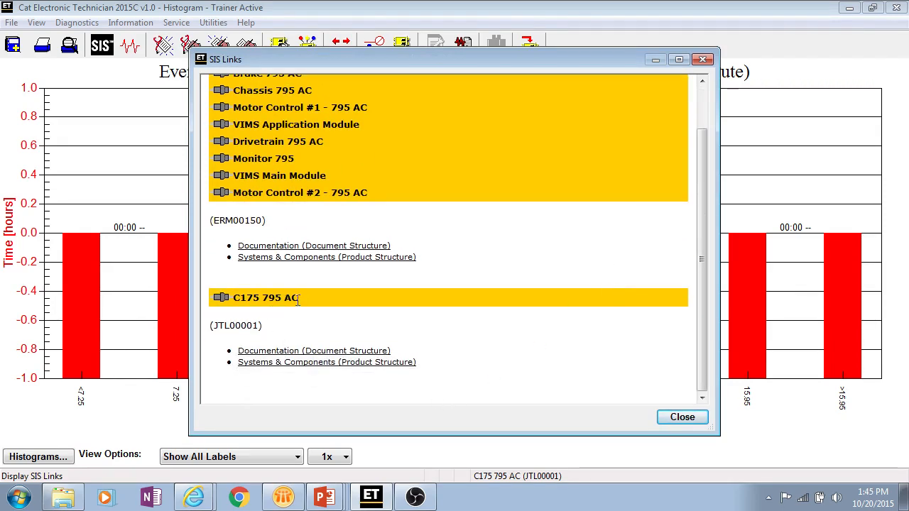
click(289, 247)
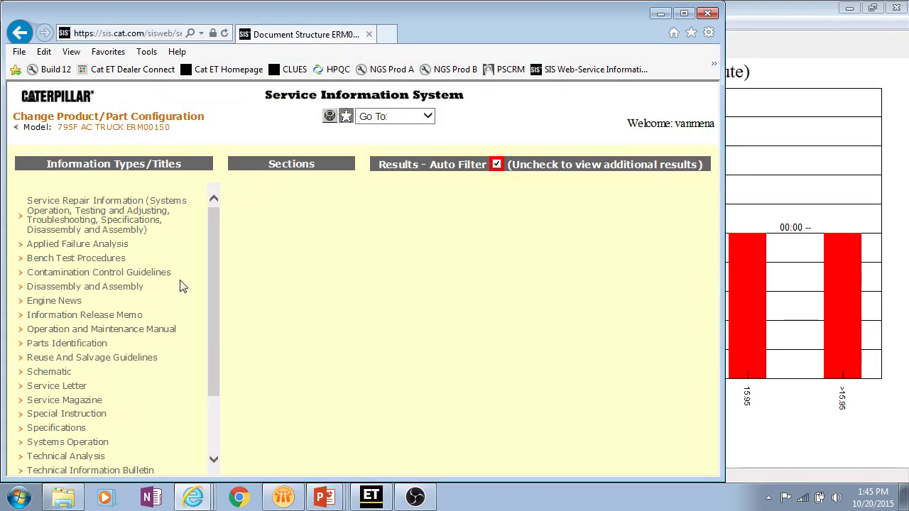
scroll(213, 273, down, 3)
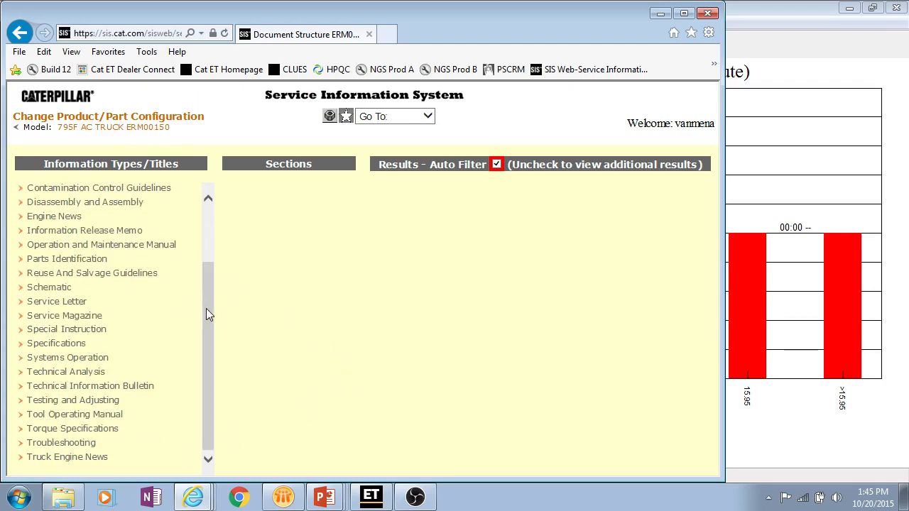
scroll(207, 316, up, 3)
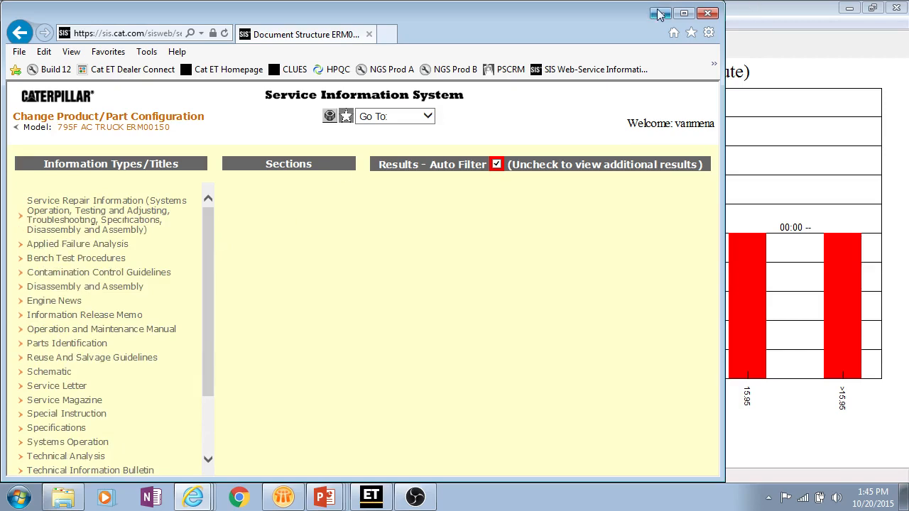
Return from the SIS website to Cat Electronic Technician, close the SIS Links and display the available information functions.
click(659, 14)
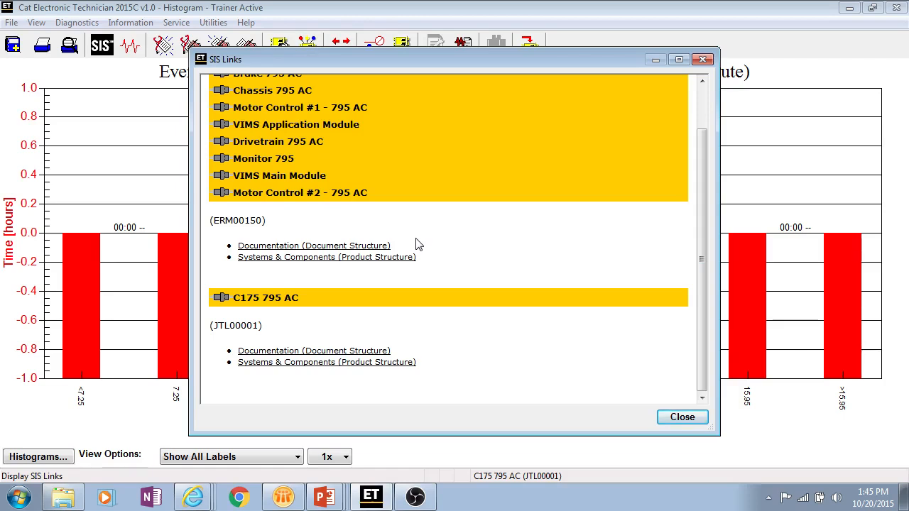
click(681, 418)
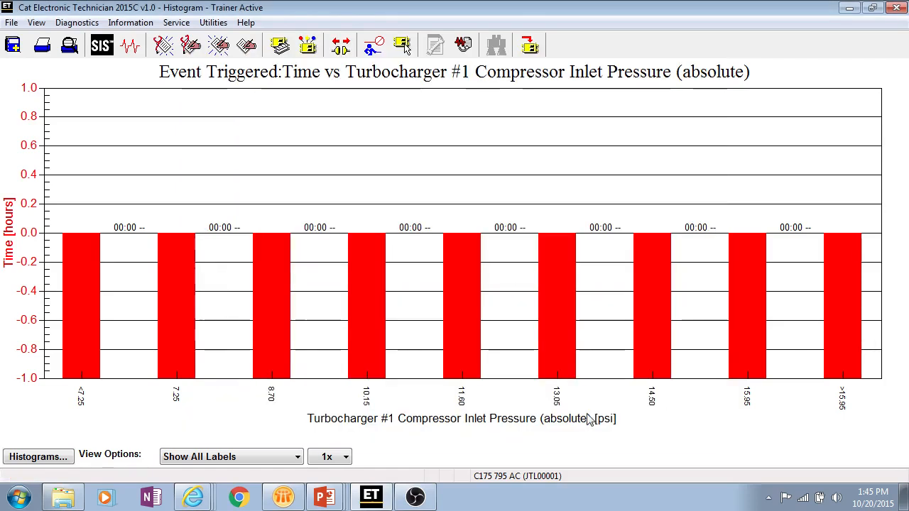
click(131, 24)
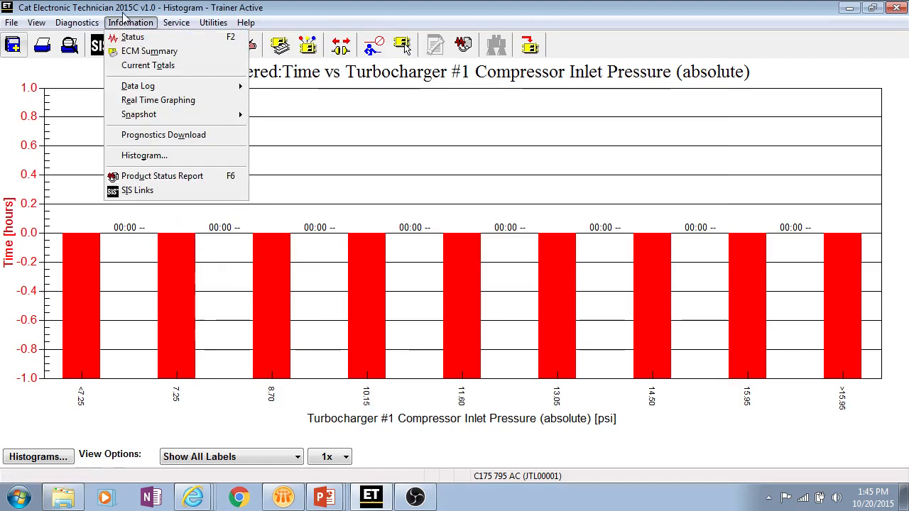